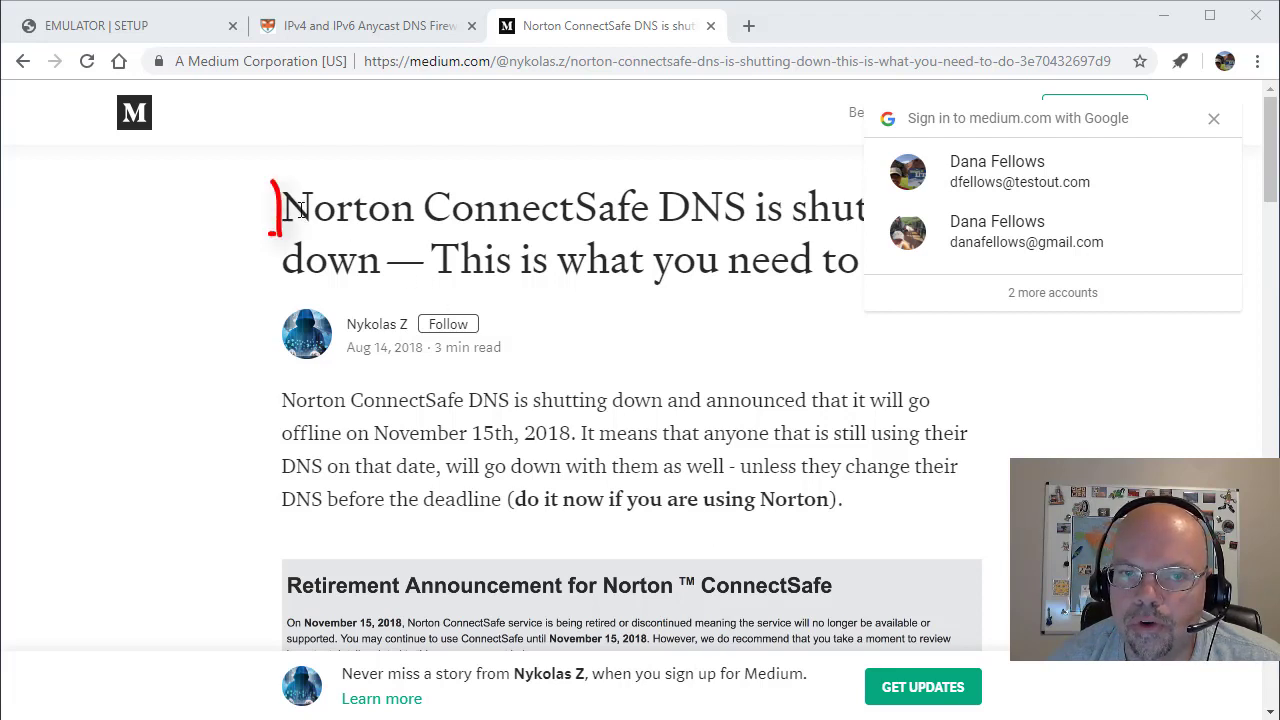
- Read the article on the Norton ConnectSafe DNS shutdown, highlighting the service name and the date November 15th, 2018
{"action": "mouse_move", "coordinate": [280, 207]}
{"action": "left_mouse_down"}
{"action": "mouse_move", "coordinate": [842, 207]}
{"action": "mouse_move", "coordinate": [756, 212]}
{"action": "left_mouse_up"}
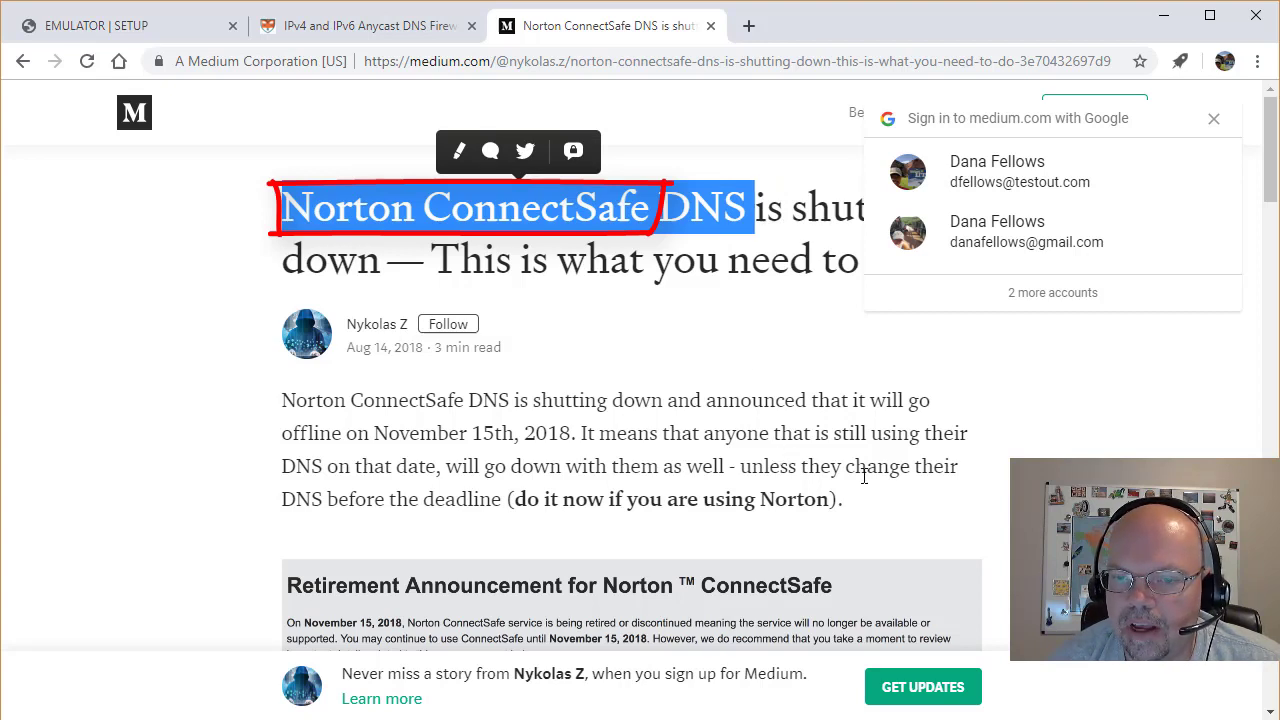
{"action": "scroll", "coordinate": [864, 477], "scroll_direction": "down", "scroll_amount": 1}
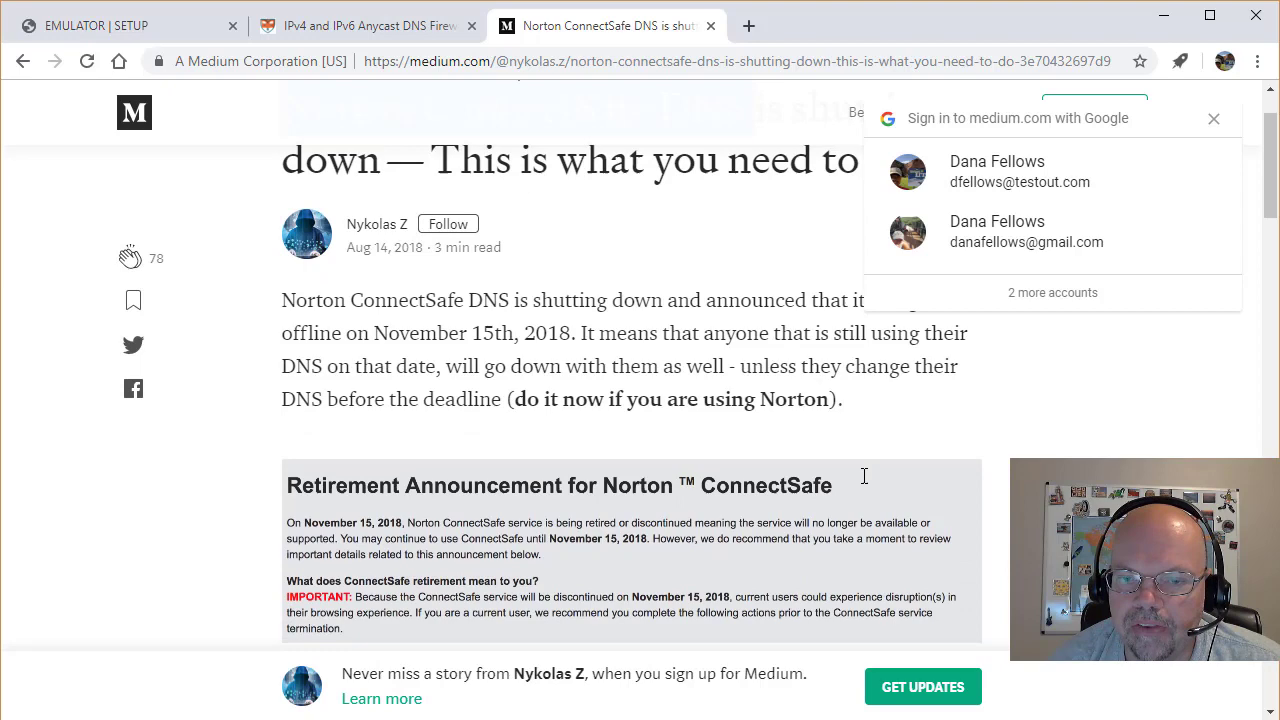
{"action": "scroll", "coordinate": [863, 477], "scroll_direction": "up", "scroll_amount": 1}
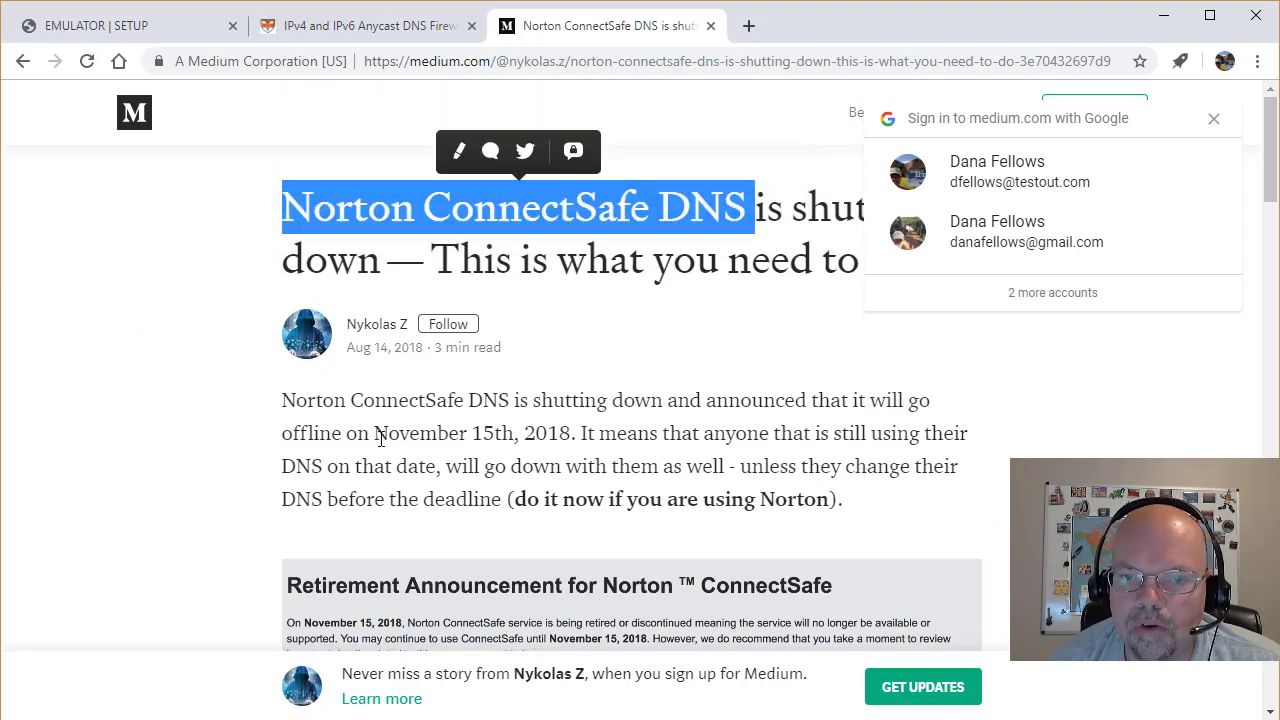
{"action": "left_click_drag", "start_coordinate": [375, 433], "coordinate": [570, 433]}
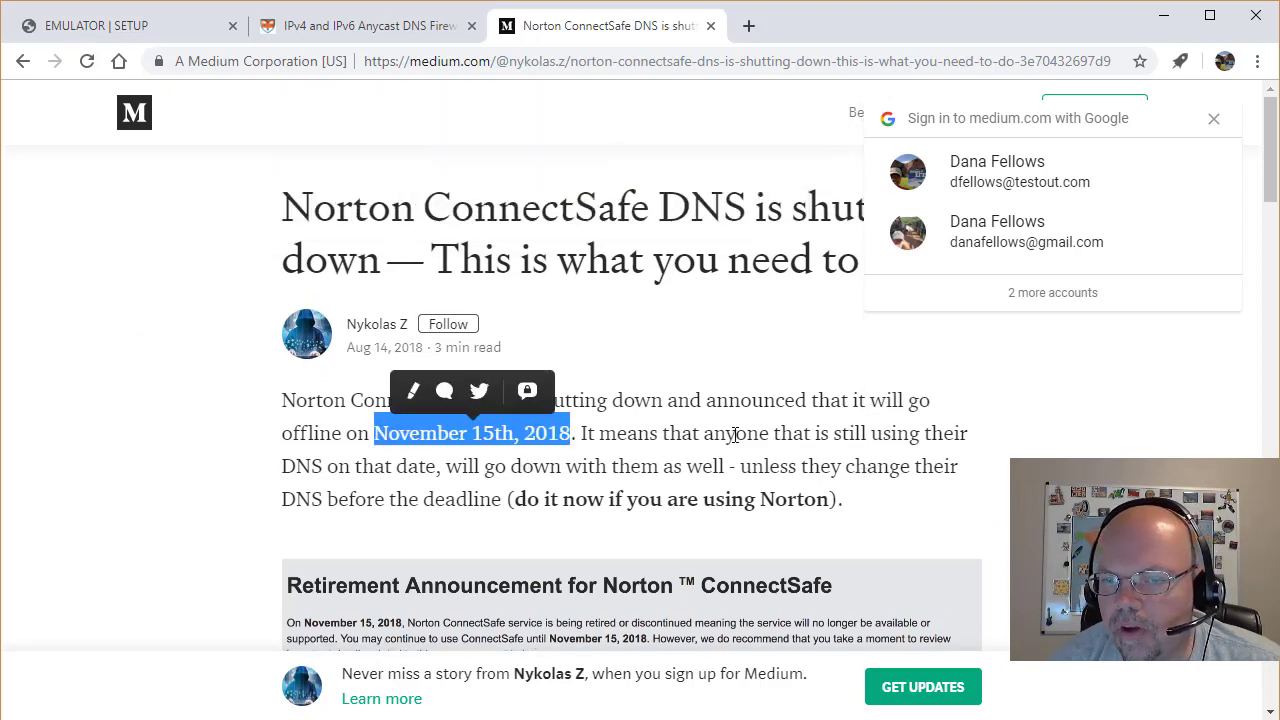
{"action": "left_click", "coordinate": [679, 431]}
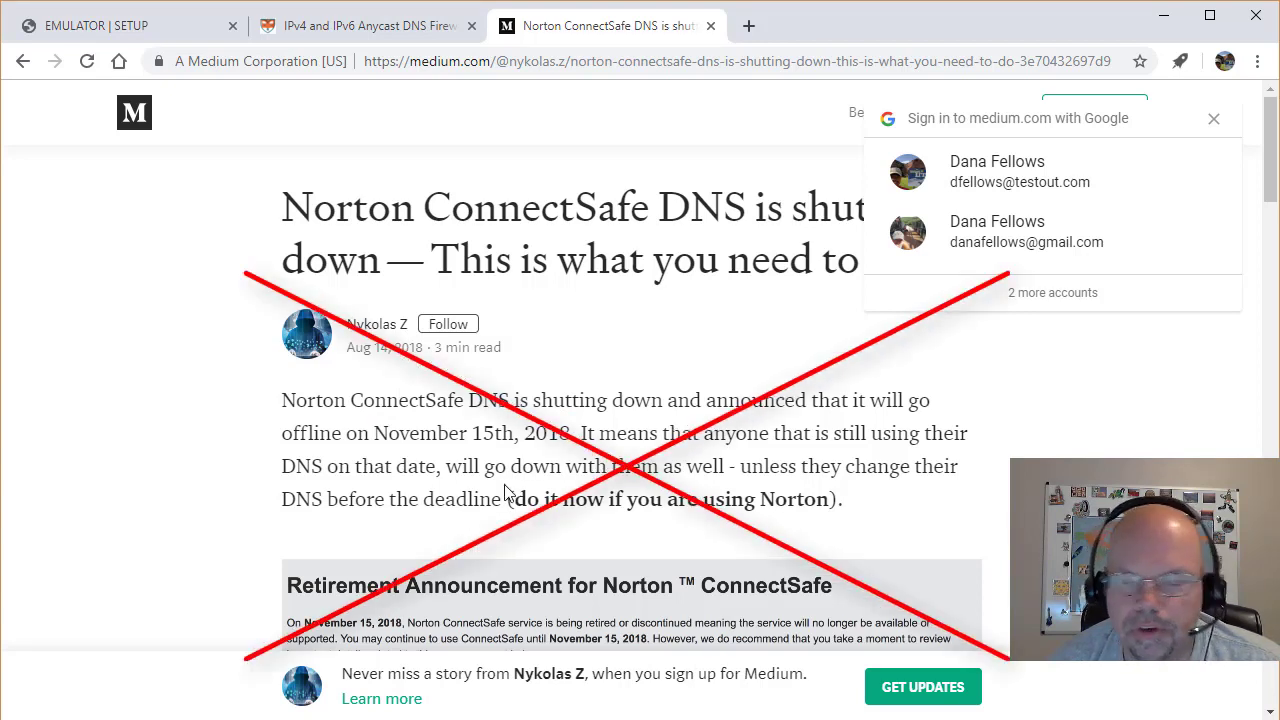
- Switch to the CleanBrowsing filters page and highlight its title and the sentence about the 3 free content filters
{"action": "key", "text": "ctrl+shift+Tab"}
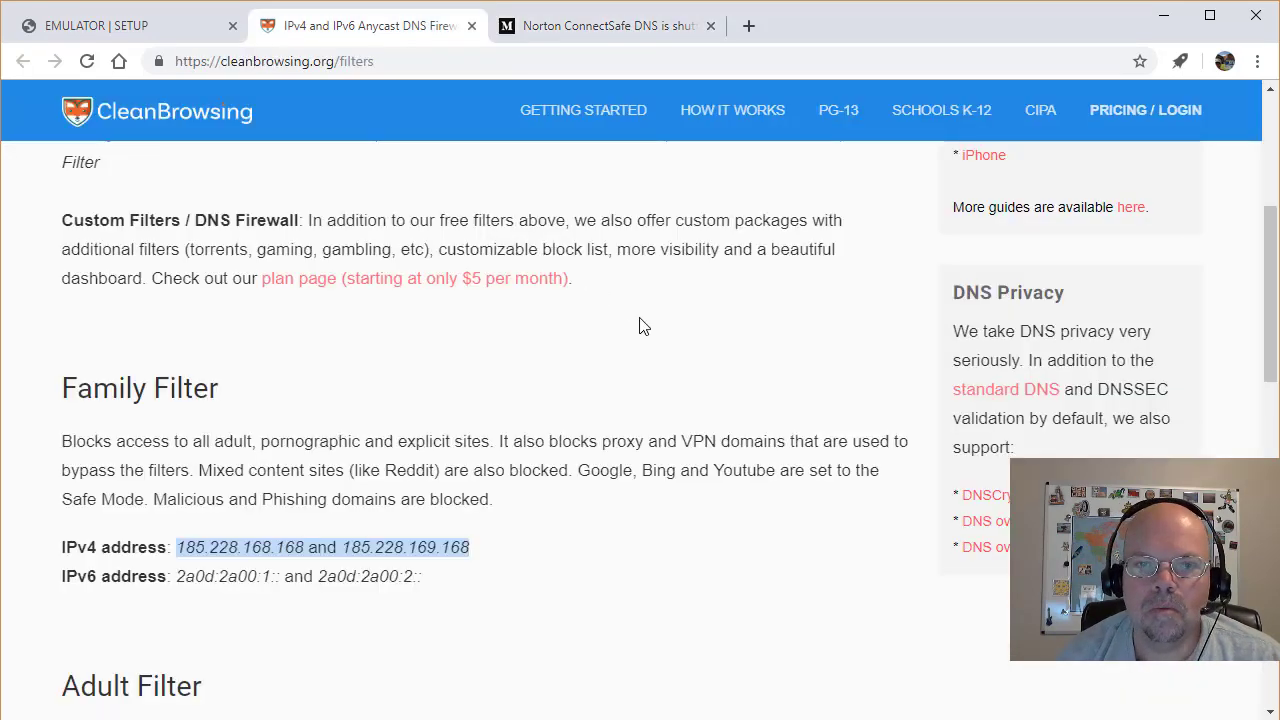
{"action": "scroll", "coordinate": [643, 327], "scroll_direction": "up", "scroll_amount": 4}
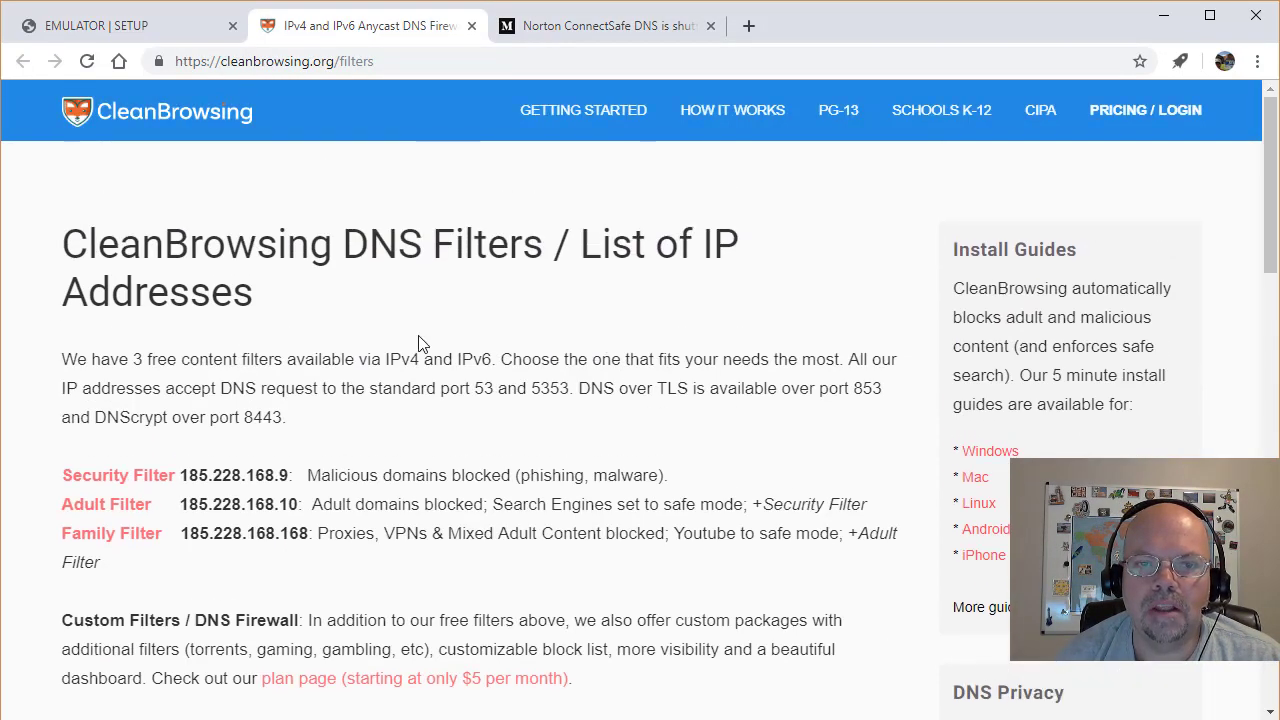
{"action": "left_click_drag", "start_coordinate": [73, 253], "coordinate": [543, 250]}
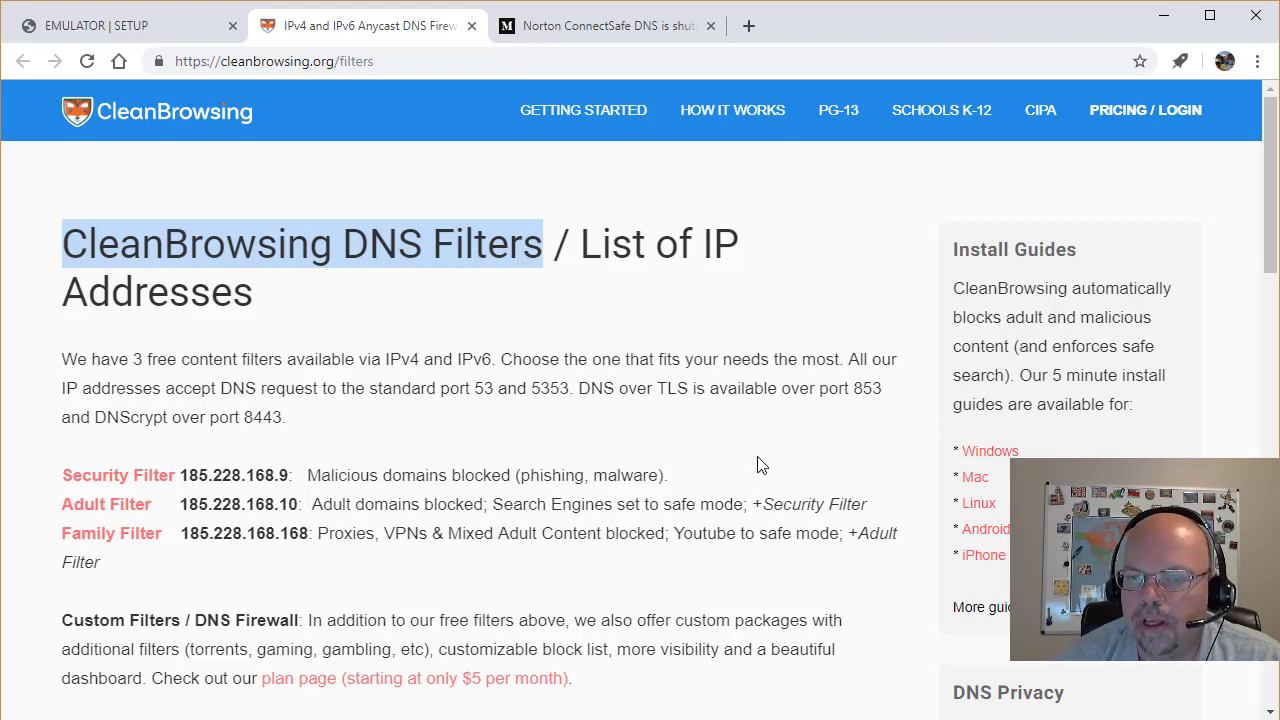
{"action": "scroll", "coordinate": [757, 465], "scroll_direction": "down", "scroll_amount": 2}
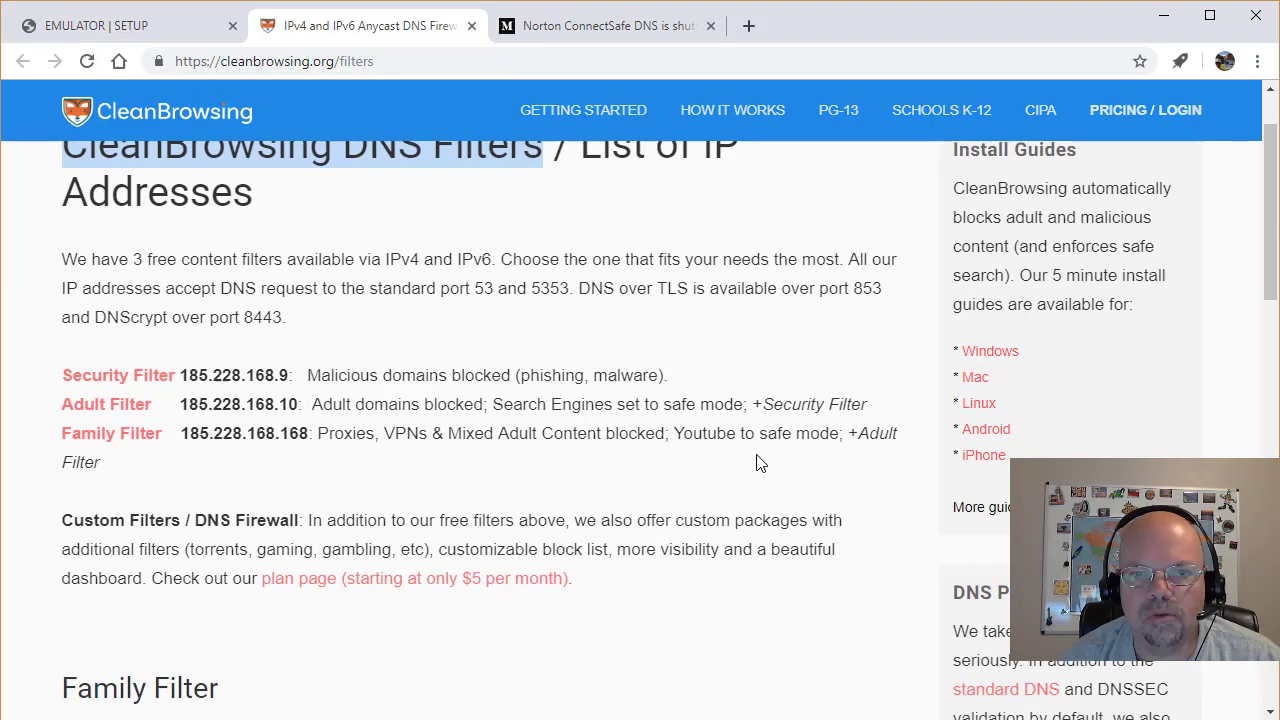
{"action": "scroll", "coordinate": [757, 465], "scroll_direction": "up", "scroll_amount": 2}
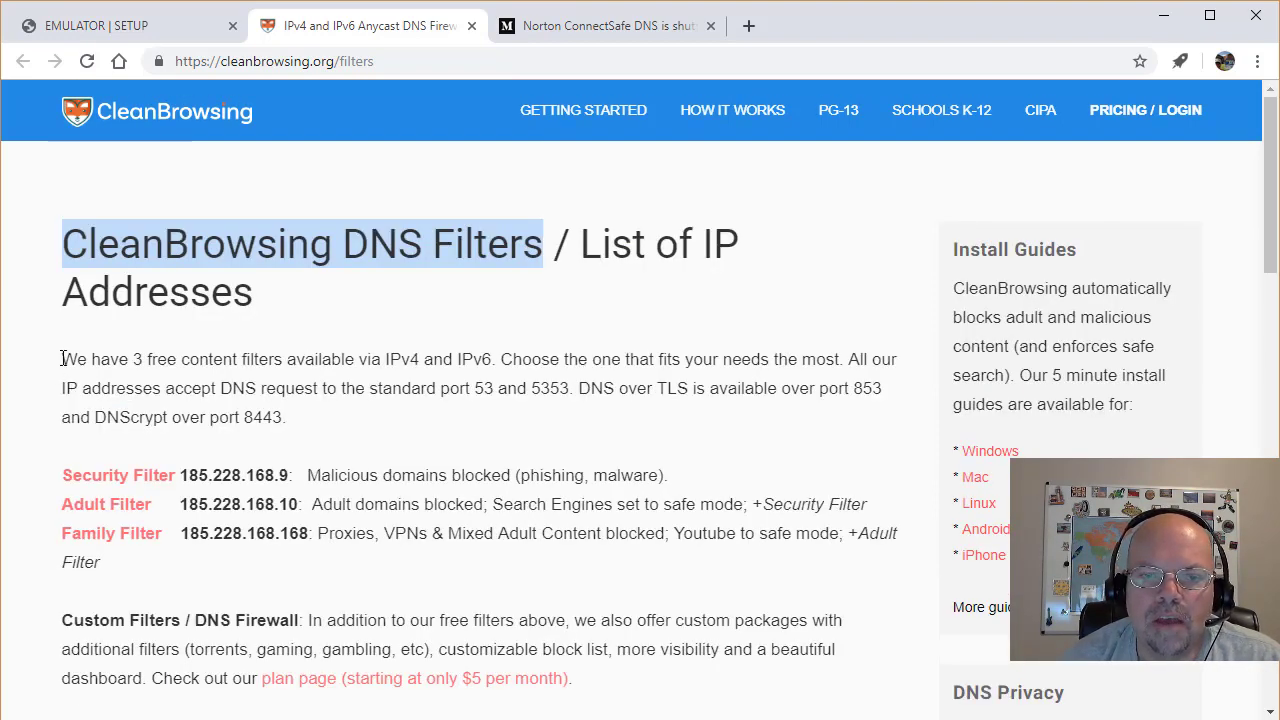
{"action": "left_click_drag", "start_coordinate": [68, 360], "coordinate": [369, 360]}
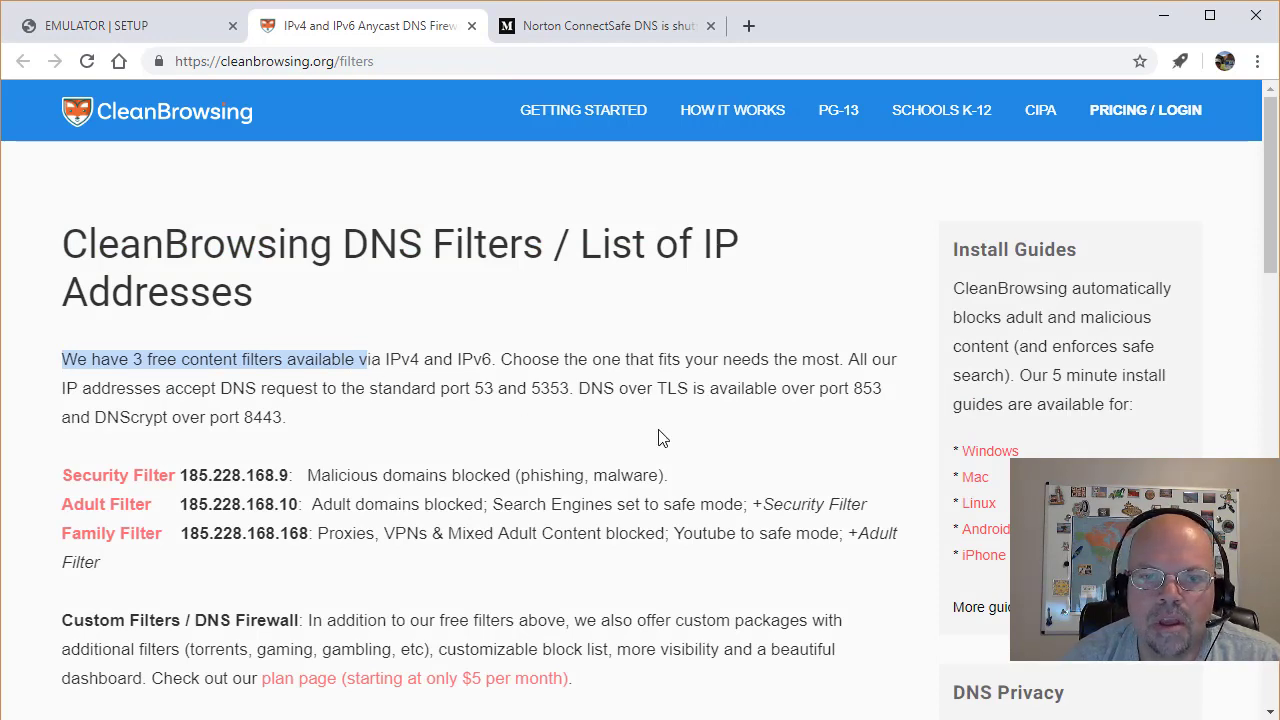
{"action": "scroll", "coordinate": [660, 438], "scroll_direction": "down", "scroll_amount": 1}
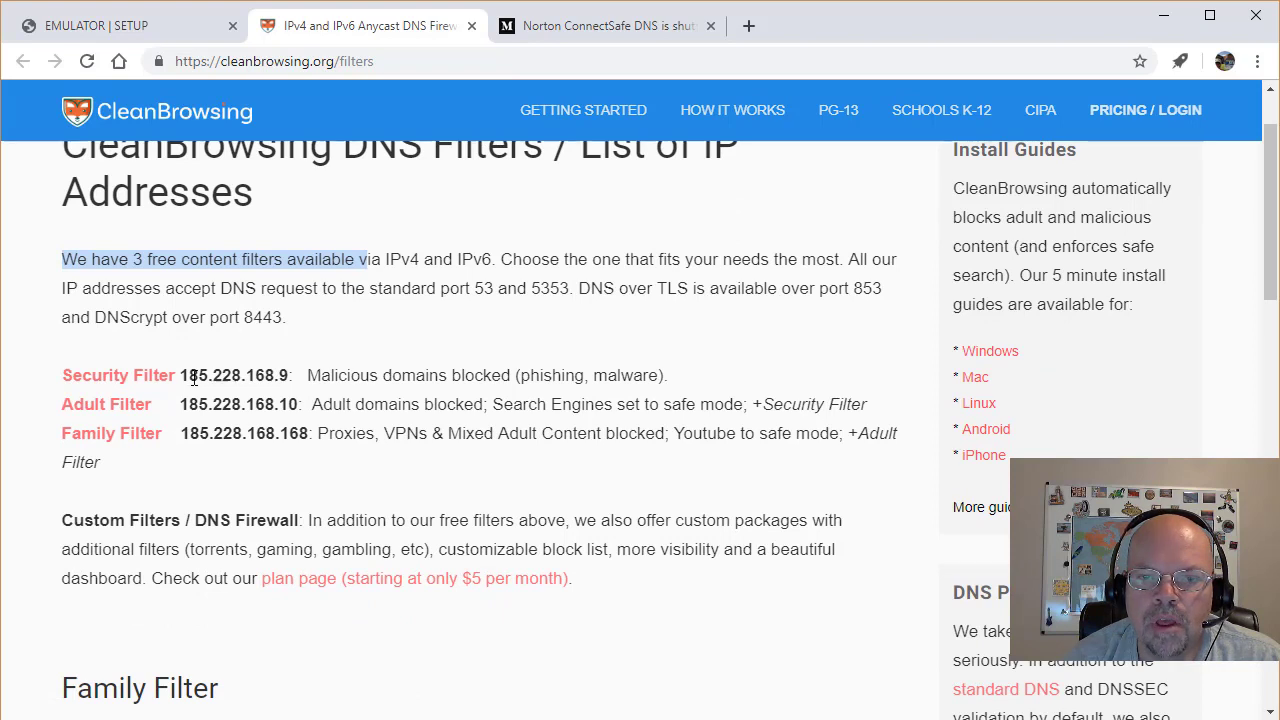
- Highlight the Security Filter's address 185.228.168.9 and its description of blocked malicious domains
{"action": "left_click_drag", "start_coordinate": [182, 375], "coordinate": [289, 375]}
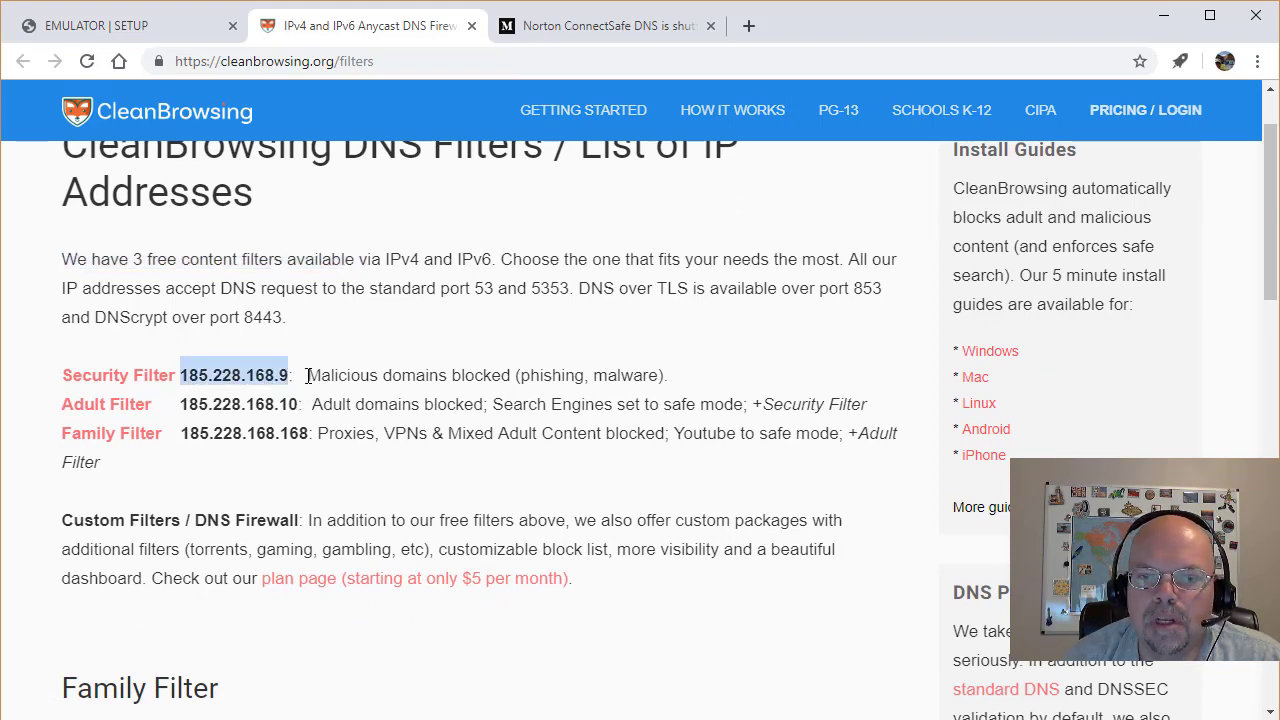
{"action": "left_click_drag", "start_coordinate": [308, 375], "coordinate": [670, 377]}
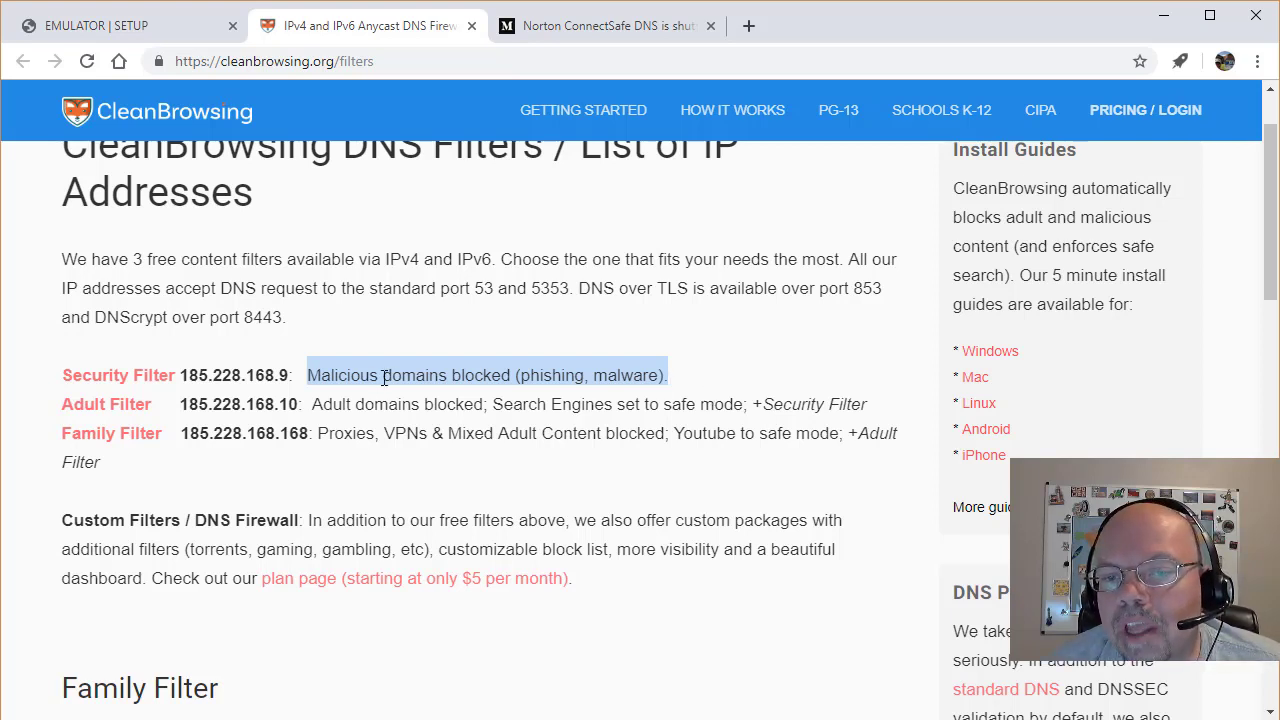
{"action": "left_click", "coordinate": [314, 375]}
{"action": "left_click_drag", "start_coordinate": [306, 375], "coordinate": [659, 374]}
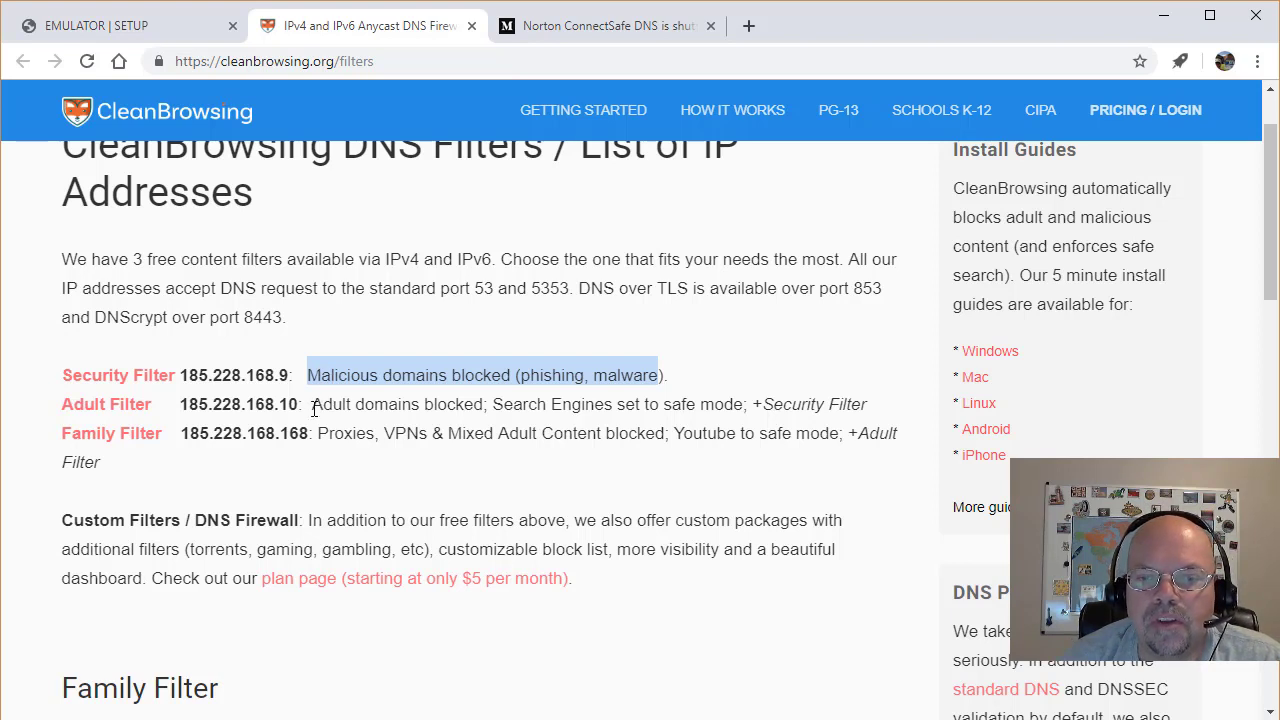
- Highlight the Adult Filter's description covering adult domains, search engine safe mode and the included Security Filter
{"action": "left_click_drag", "start_coordinate": [313, 404], "coordinate": [866, 404]}
{"action": "left_click", "coordinate": [496, 405]}
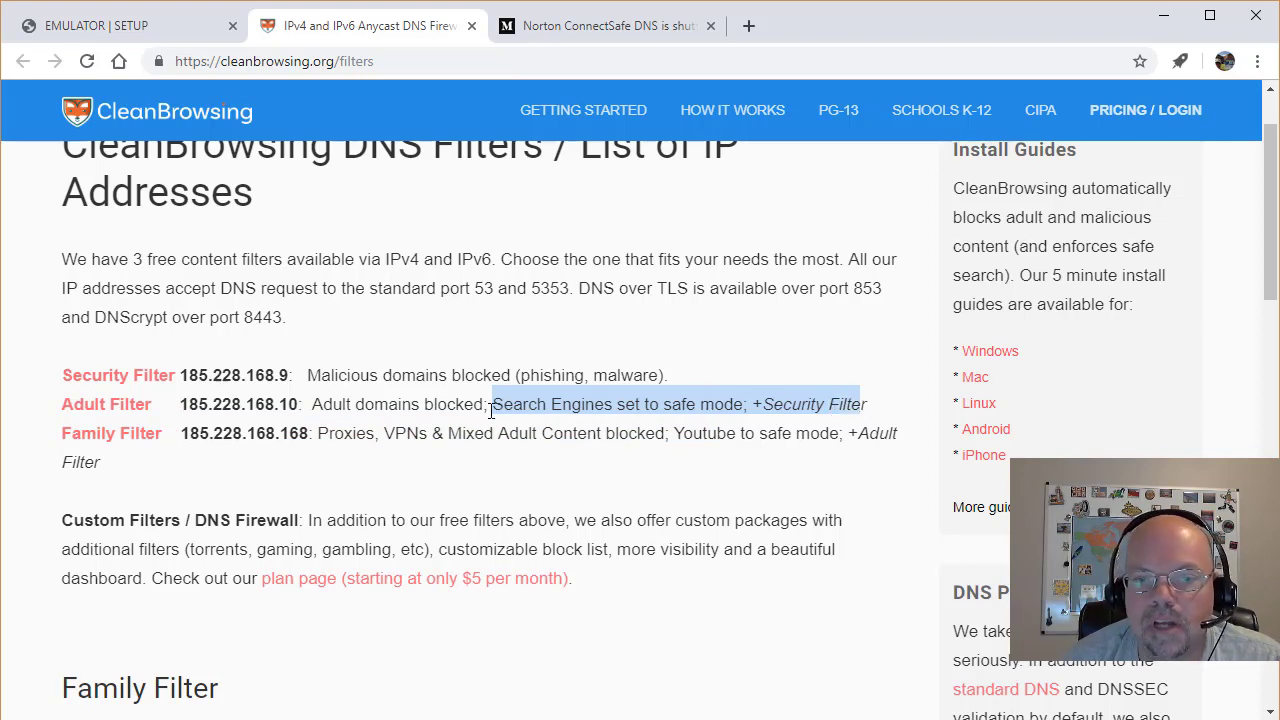
{"action": "left_click_drag", "start_coordinate": [312, 405], "coordinate": [848, 402]}
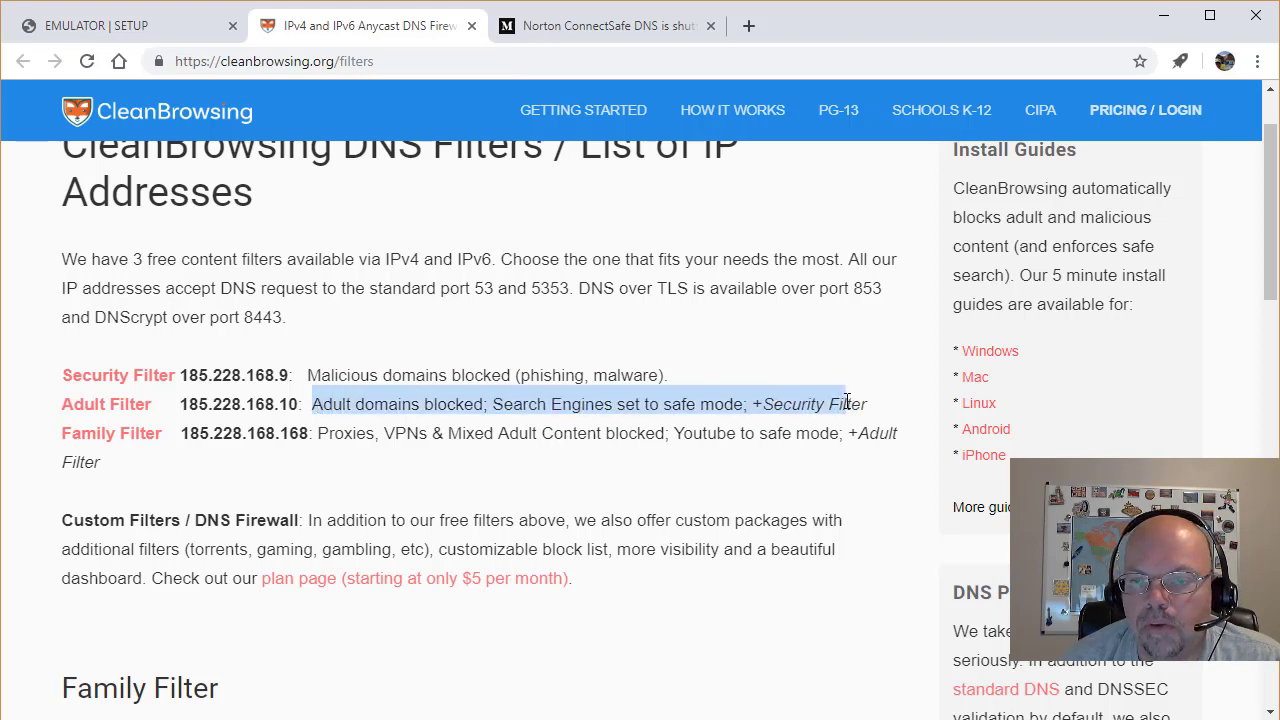
{"action": "left_click", "coordinate": [656, 428]}
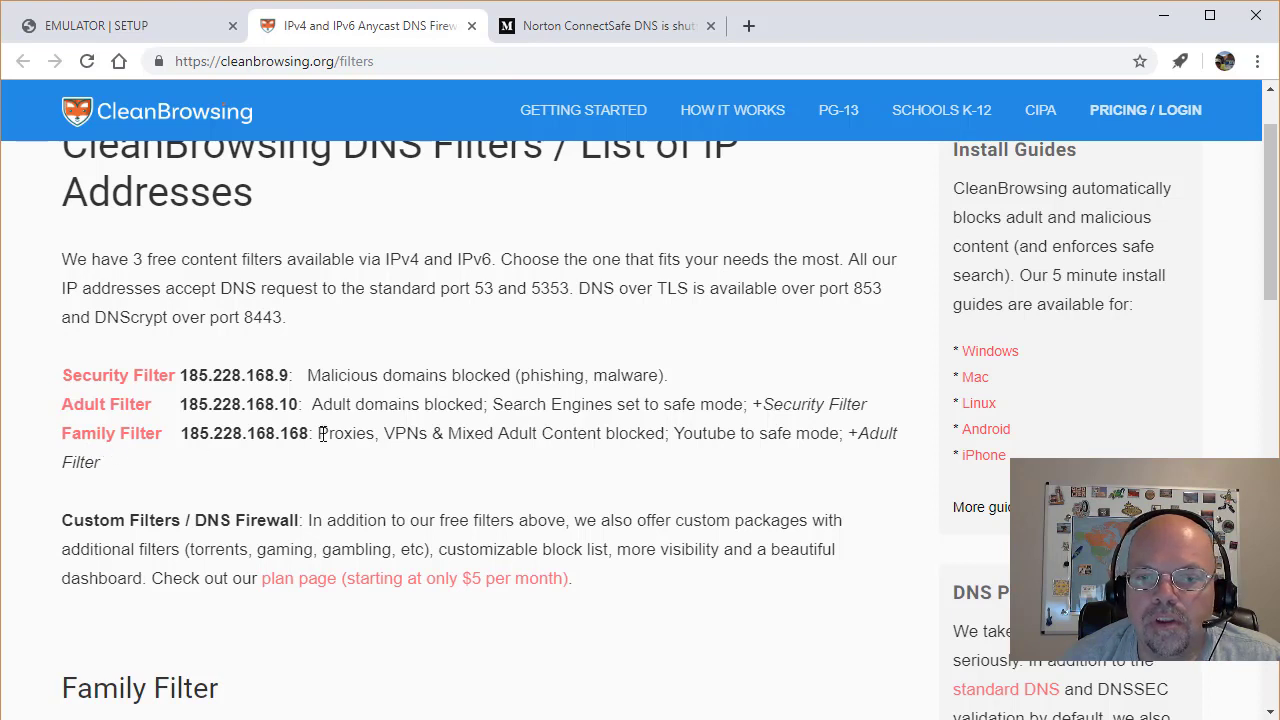
- Review the Family Filter's description and highlight the additional custom filter categories: torrents, gaming, gambling, etc
{"action": "left_click_drag", "start_coordinate": [318, 433], "coordinate": [849, 434]}
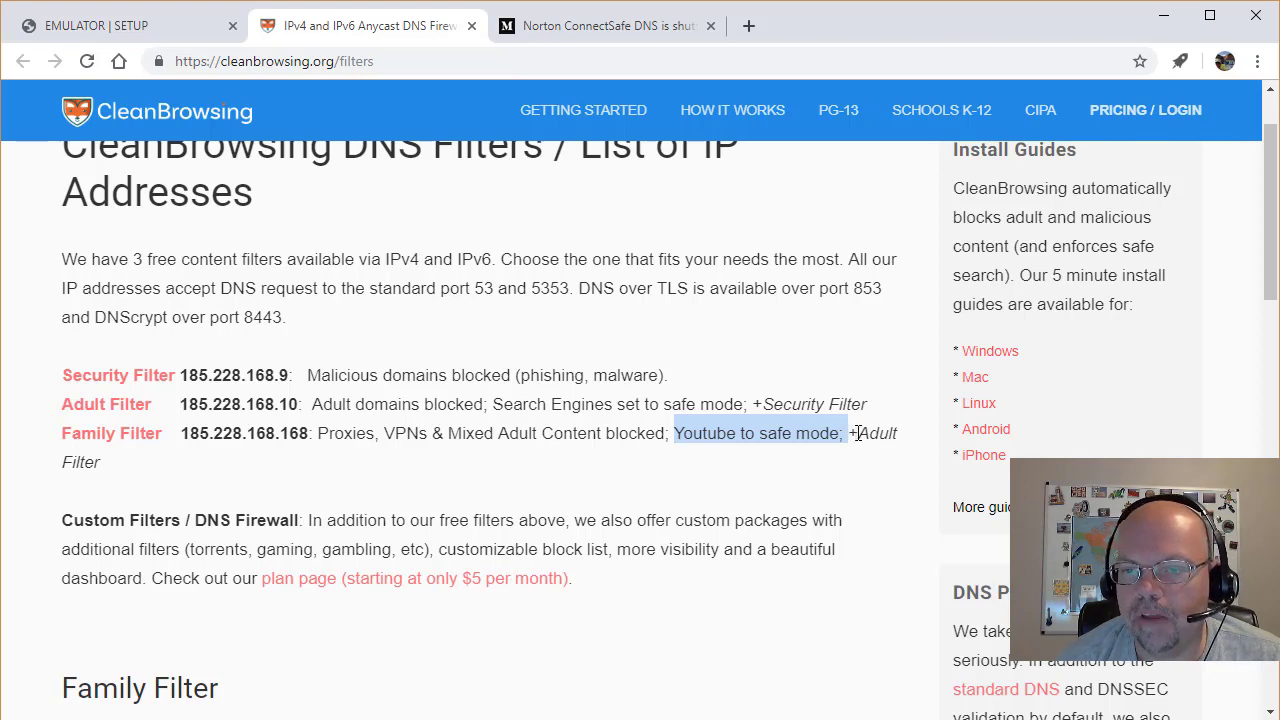
{"action": "left_click_drag", "start_coordinate": [858, 433], "coordinate": [899, 434]}
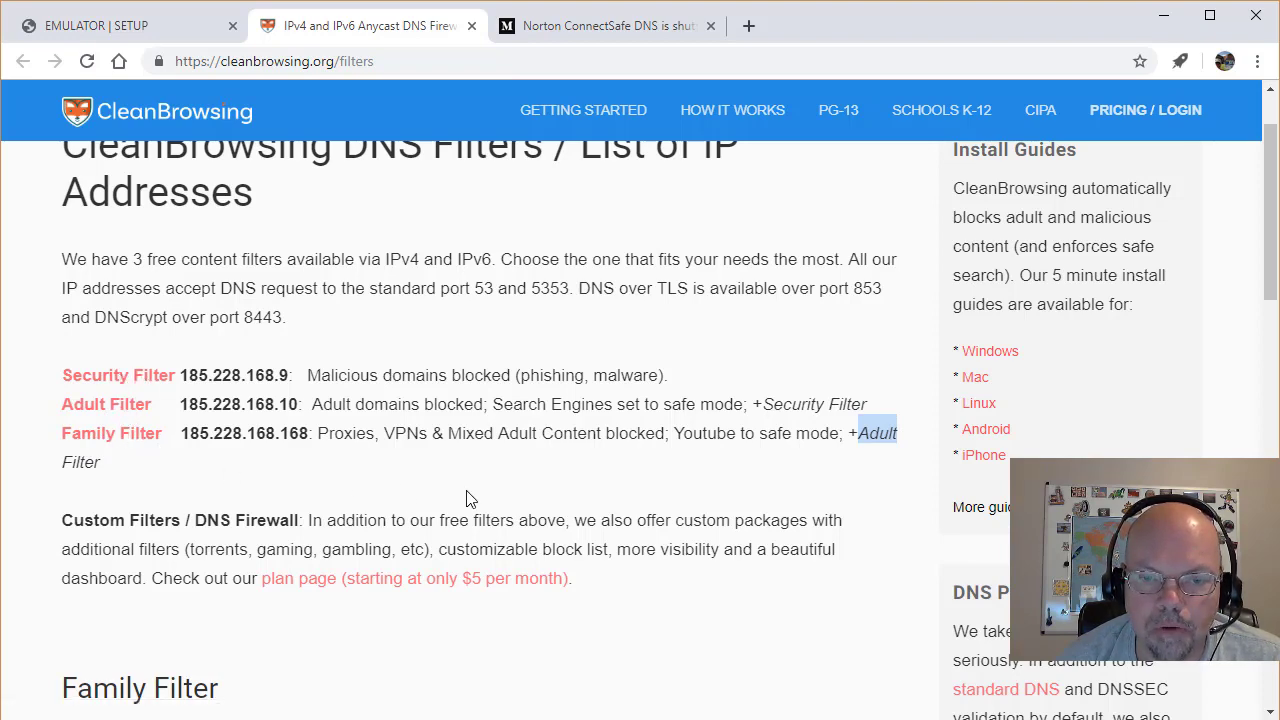
{"action": "scroll", "coordinate": [470, 498], "scroll_direction": "down", "scroll_amount": 1}
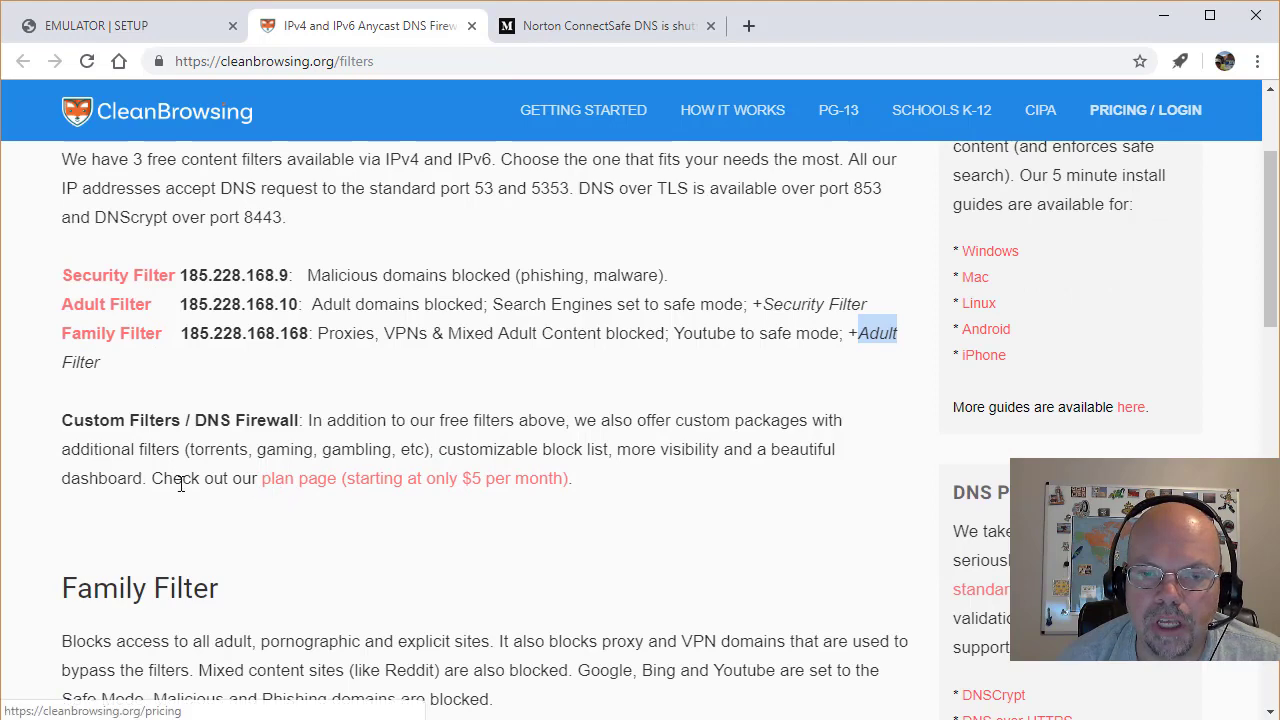
{"action": "left_click_drag", "start_coordinate": [190, 449], "coordinate": [437, 450]}
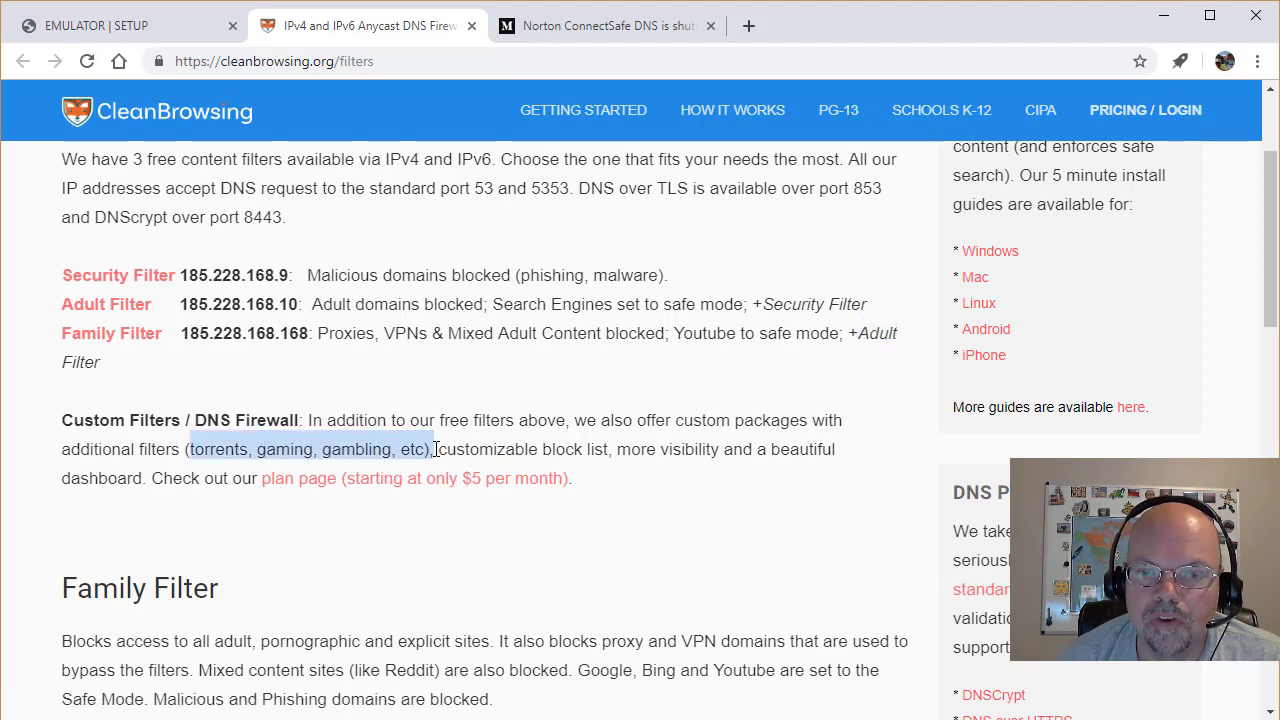
{"action": "scroll", "coordinate": [716, 452], "scroll_direction": "down", "scroll_amount": 2}
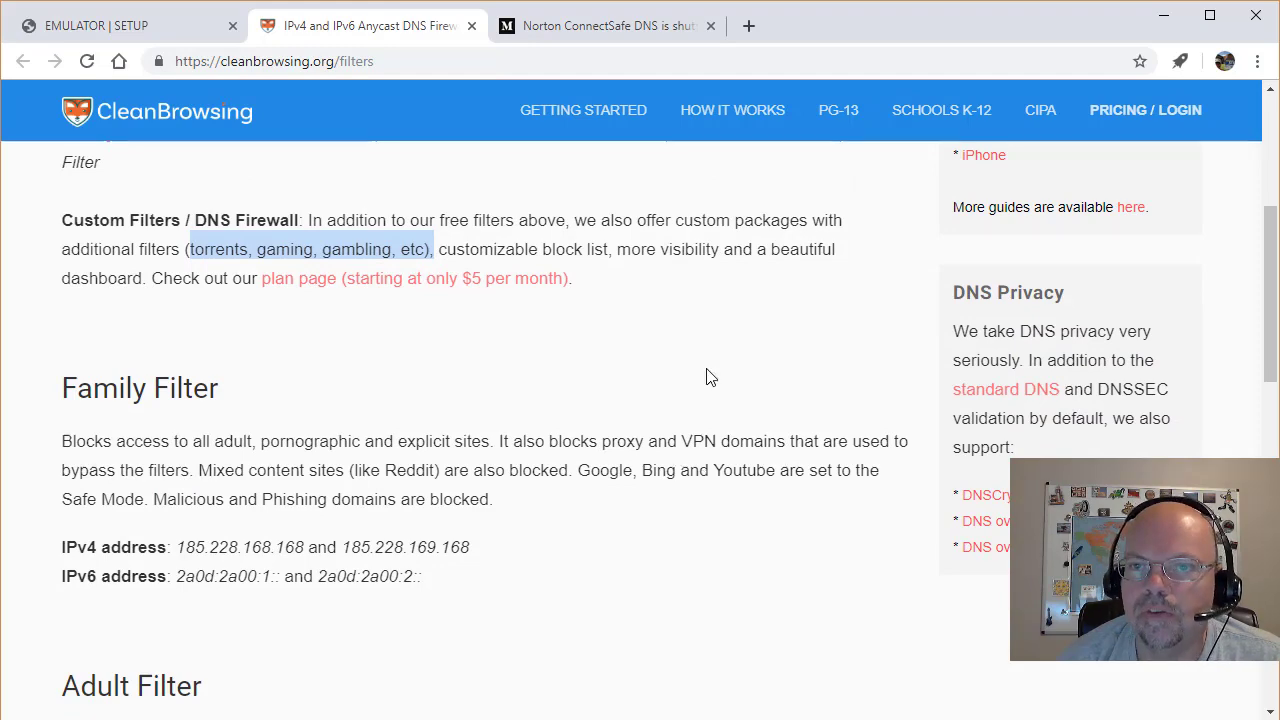
- Search Google for opendns in a new tab and open the official opendns.com site
{"action": "left_click", "coordinate": [750, 27]}
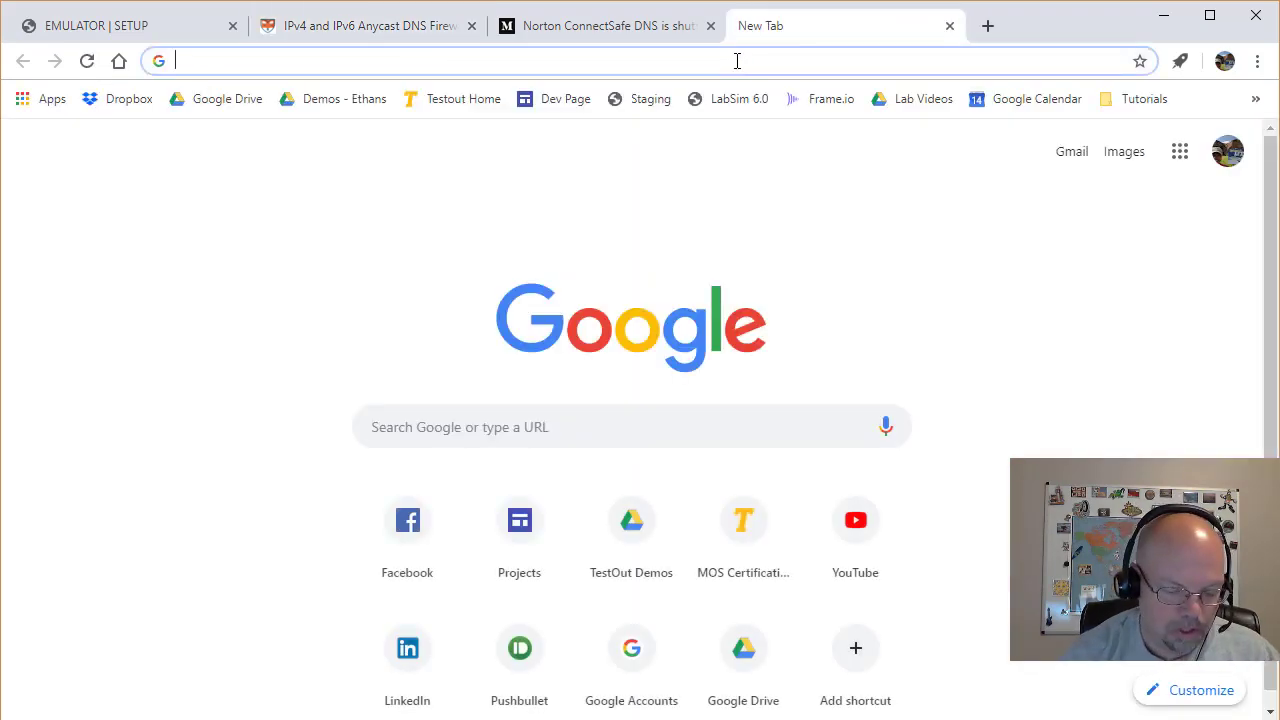
{"action": "type", "text": "opendn"}
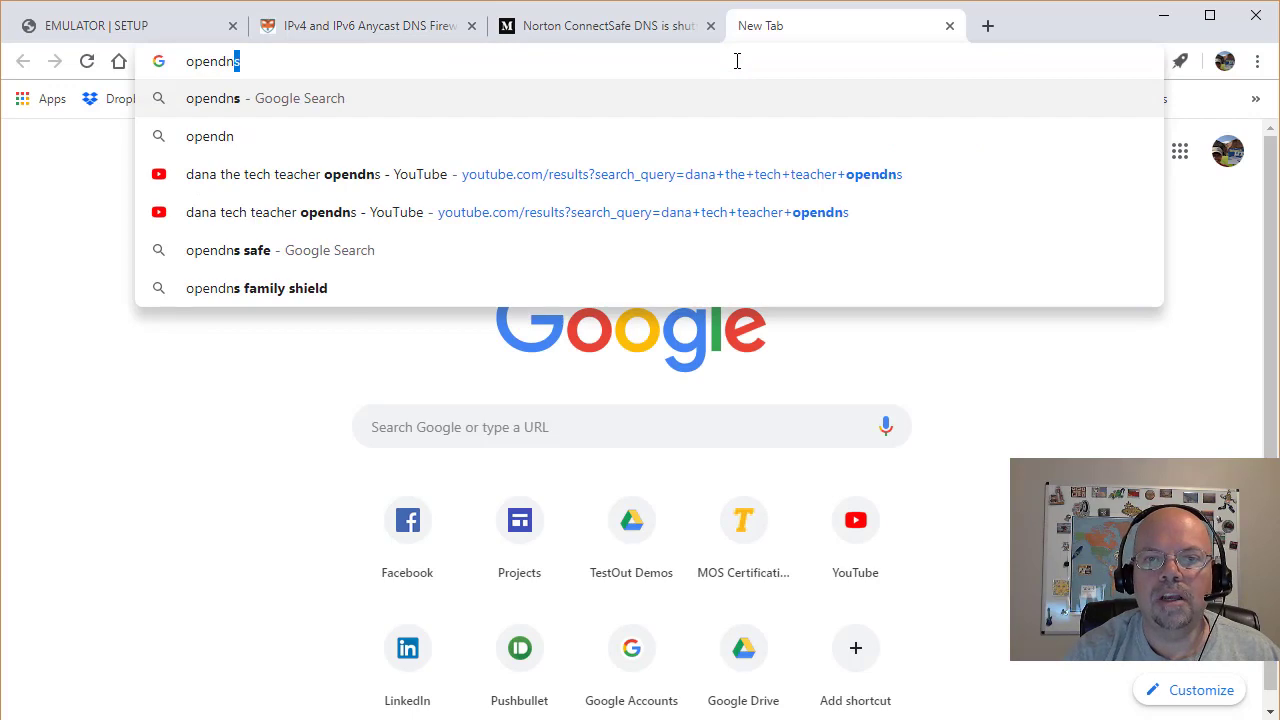
{"action": "key", "text": "Return"}
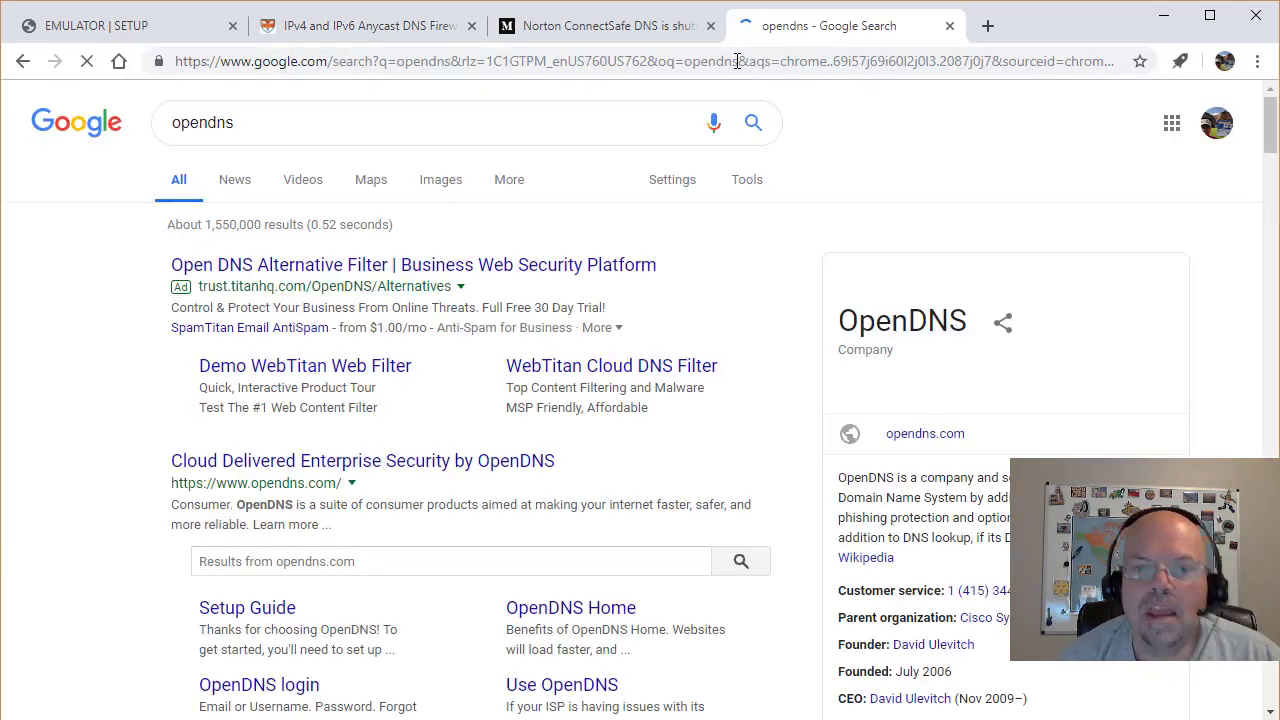
{"action": "left_click", "coordinate": [450, 462]}
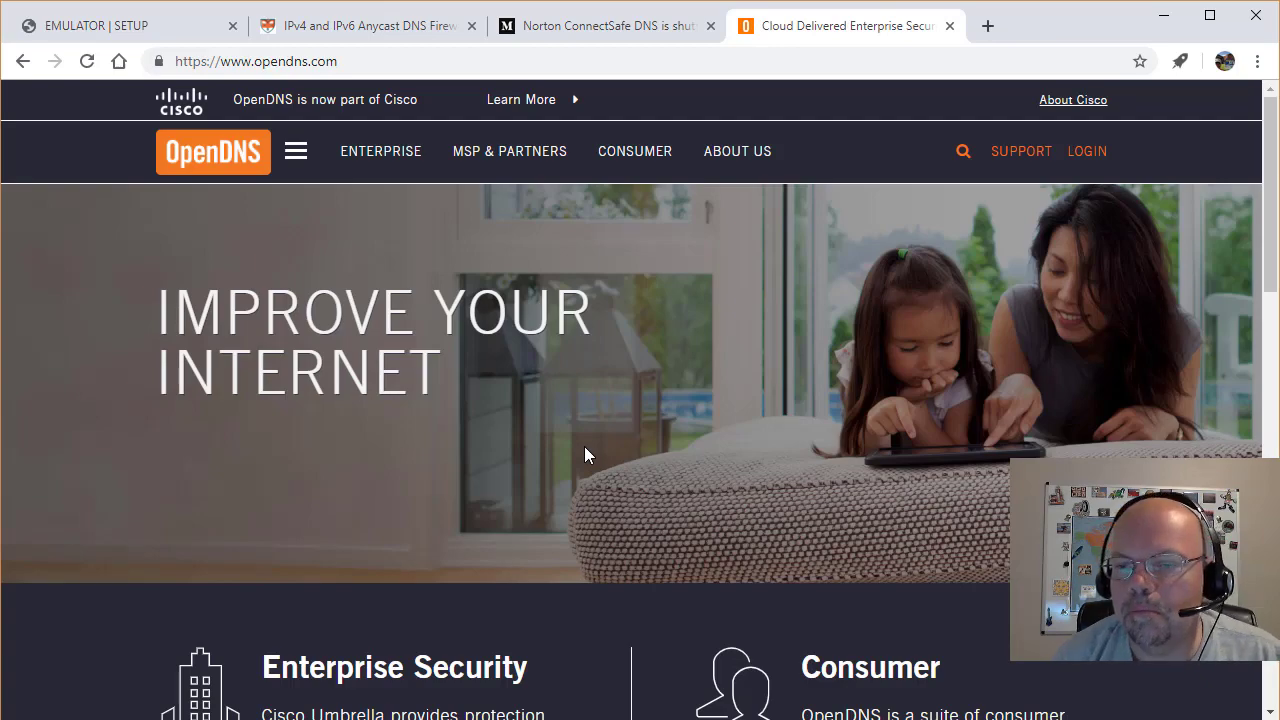
- Look through the OpenDNS homepage down to the DNS server addresses in its footer, and close the page
{"action": "scroll", "coordinate": [611, 418], "scroll_direction": "down", "scroll_amount": 1}
{"action": "scroll", "coordinate": [611, 414], "scroll_direction": "down", "scroll_amount": 15}
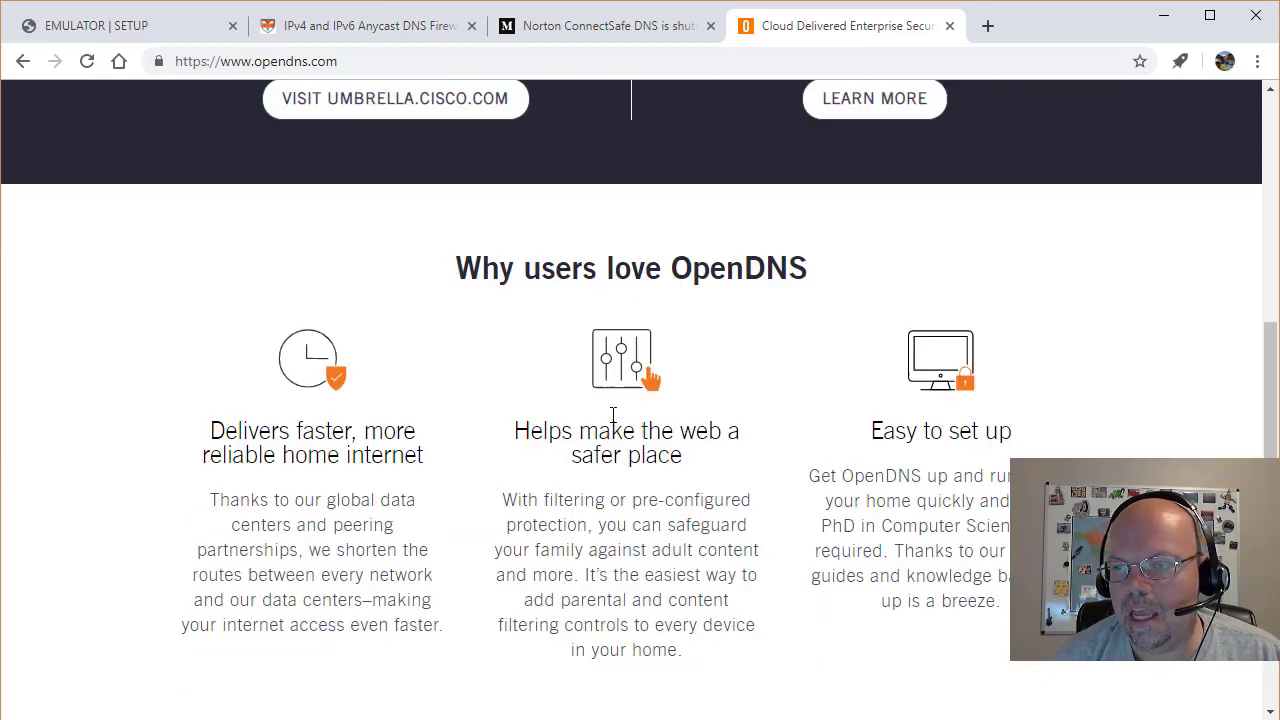
{"action": "scroll", "coordinate": [611, 414], "scroll_direction": "down", "scroll_amount": 2}
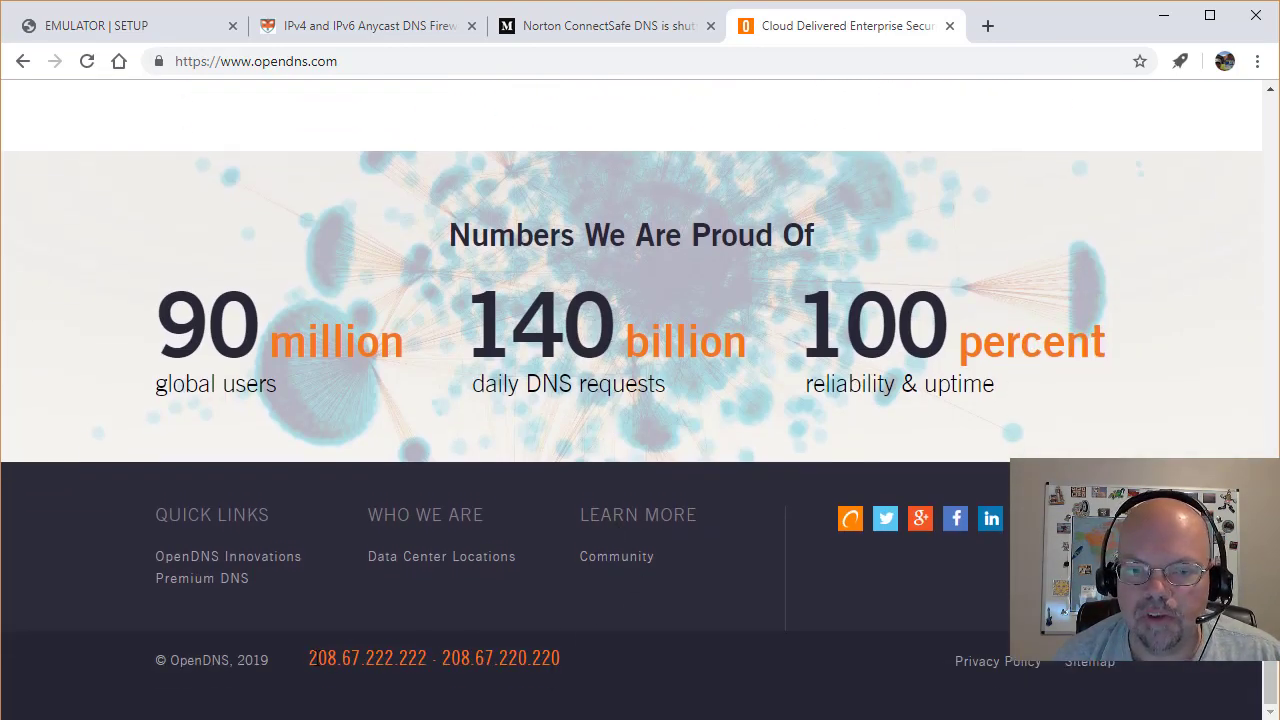
{"action": "left_click_drag", "start_coordinate": [317, 658], "coordinate": [629, 659]}
{"action": "scroll", "coordinate": [719, 543], "scroll_direction": "up", "scroll_amount": 10}
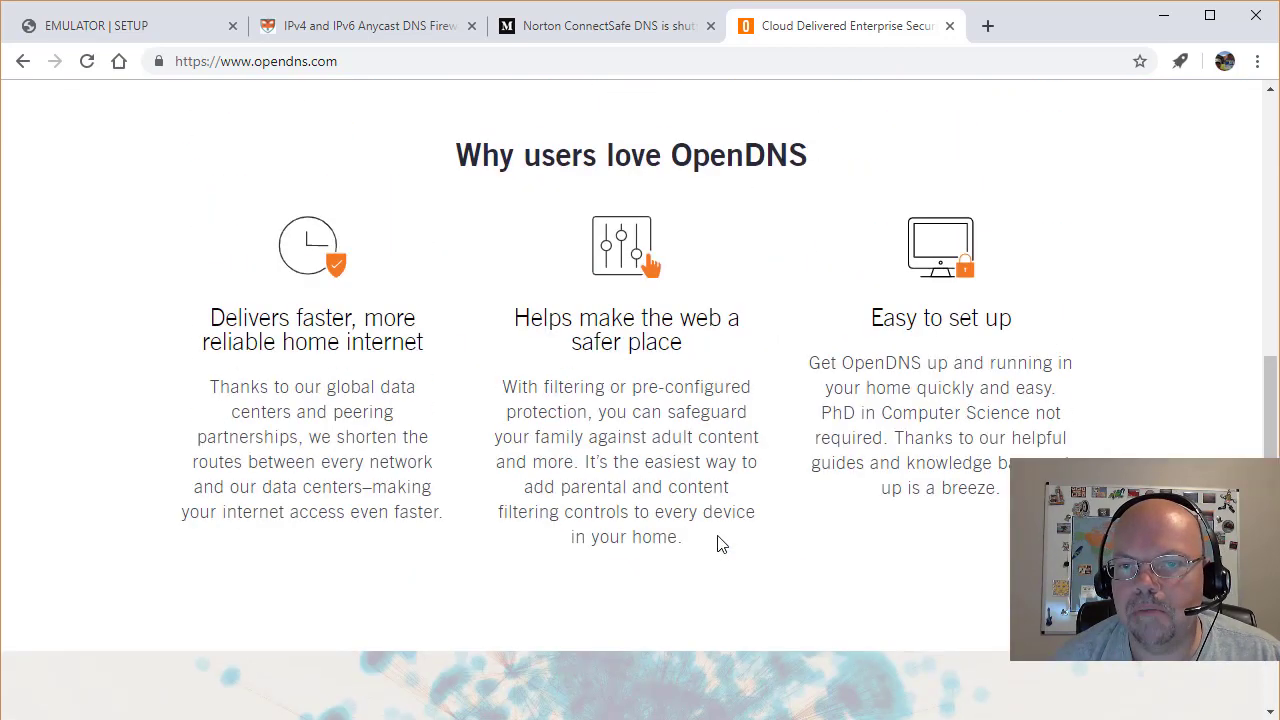
{"action": "scroll", "coordinate": [717, 543], "scroll_direction": "up", "scroll_amount": 4}
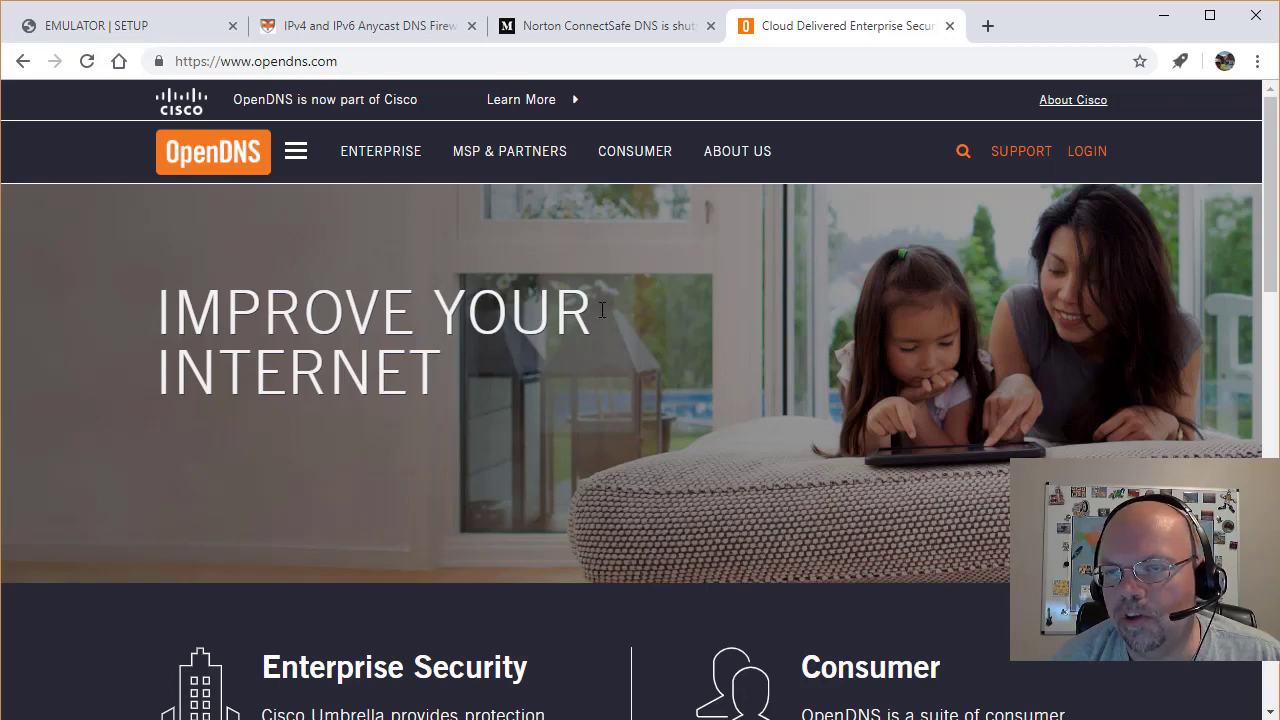
{"action": "left_click", "coordinate": [950, 27]}
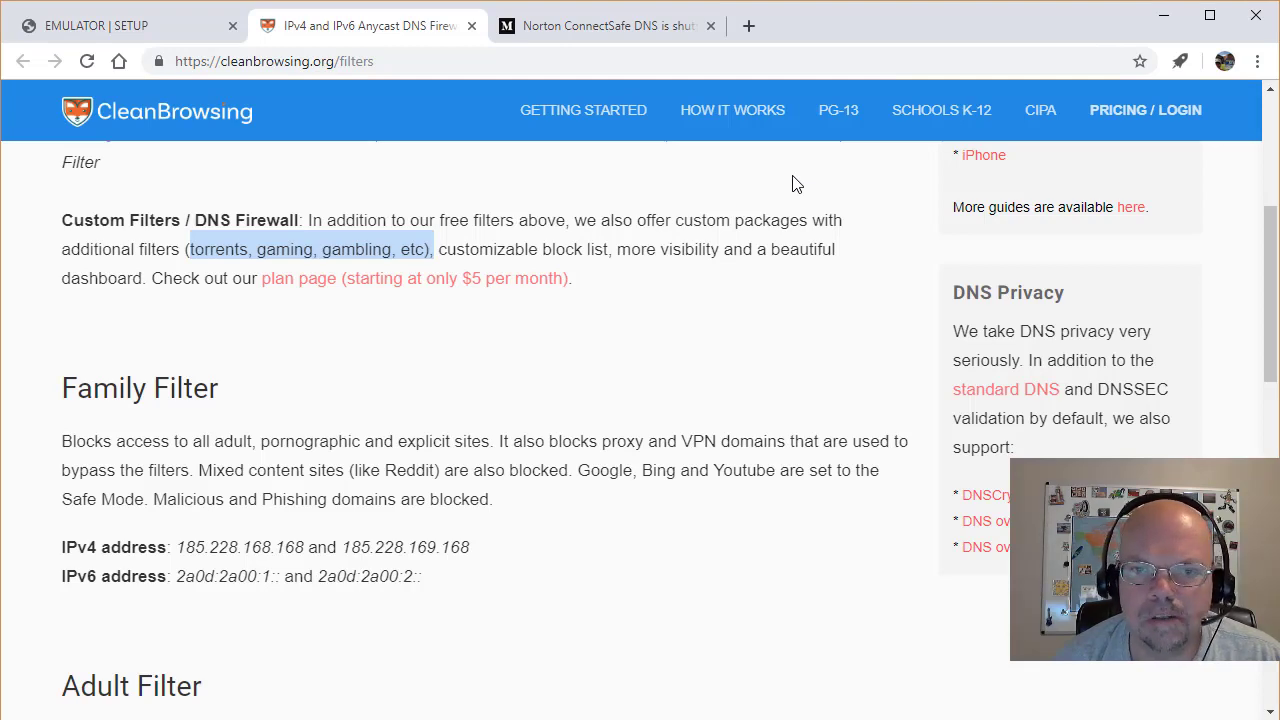
- Highlight the Family Filter's address 185.228.168.168 in the CleanBrowsing filter list
{"action": "scroll", "coordinate": [766, 362], "scroll_direction": "up", "scroll_amount": 4}
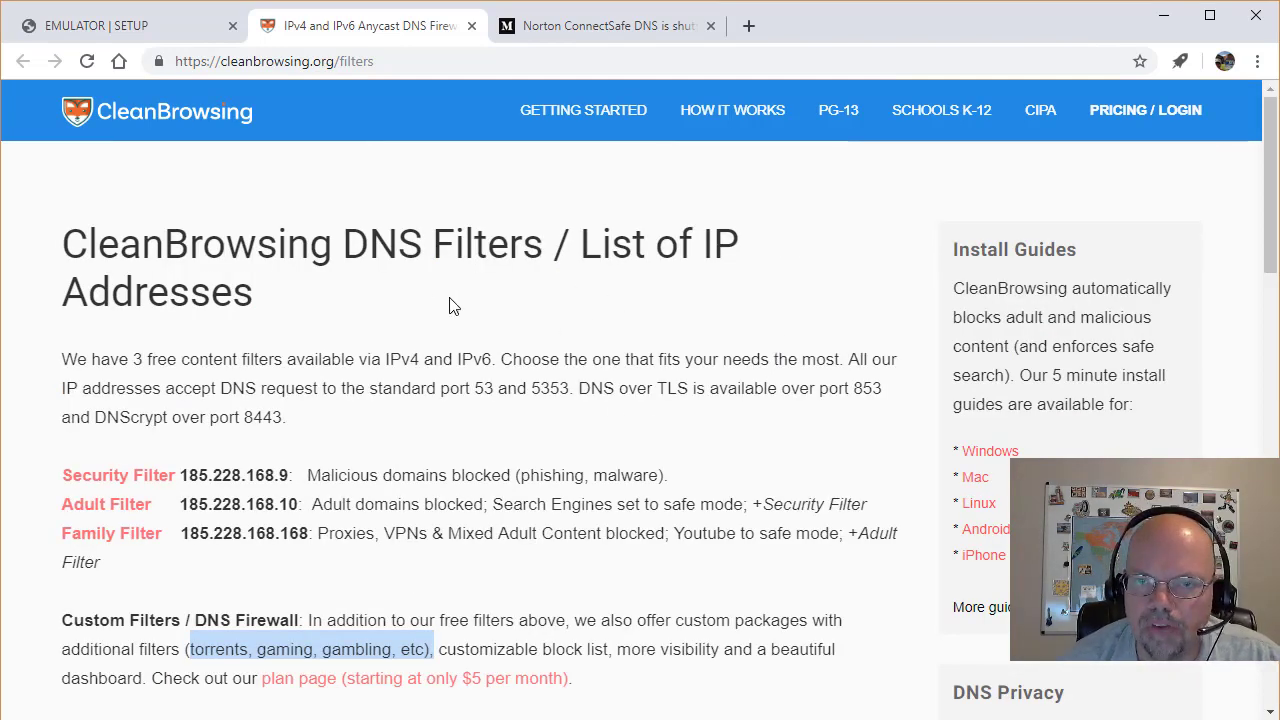
{"action": "scroll", "coordinate": [441, 431], "scroll_direction": "down", "scroll_amount": 1}
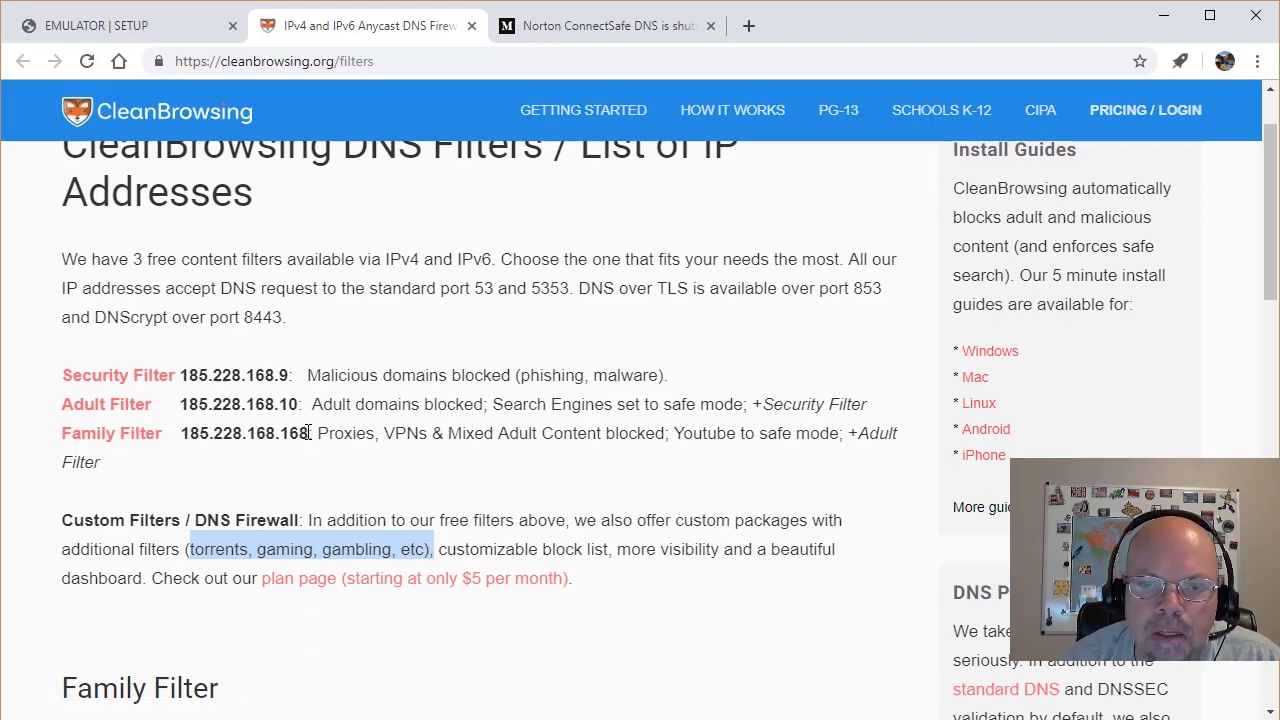
{"action": "left_click_drag", "start_coordinate": [310, 433], "coordinate": [182, 437]}
{"action": "scroll", "coordinate": [310, 438], "scroll_direction": "down", "scroll_amount": 1}
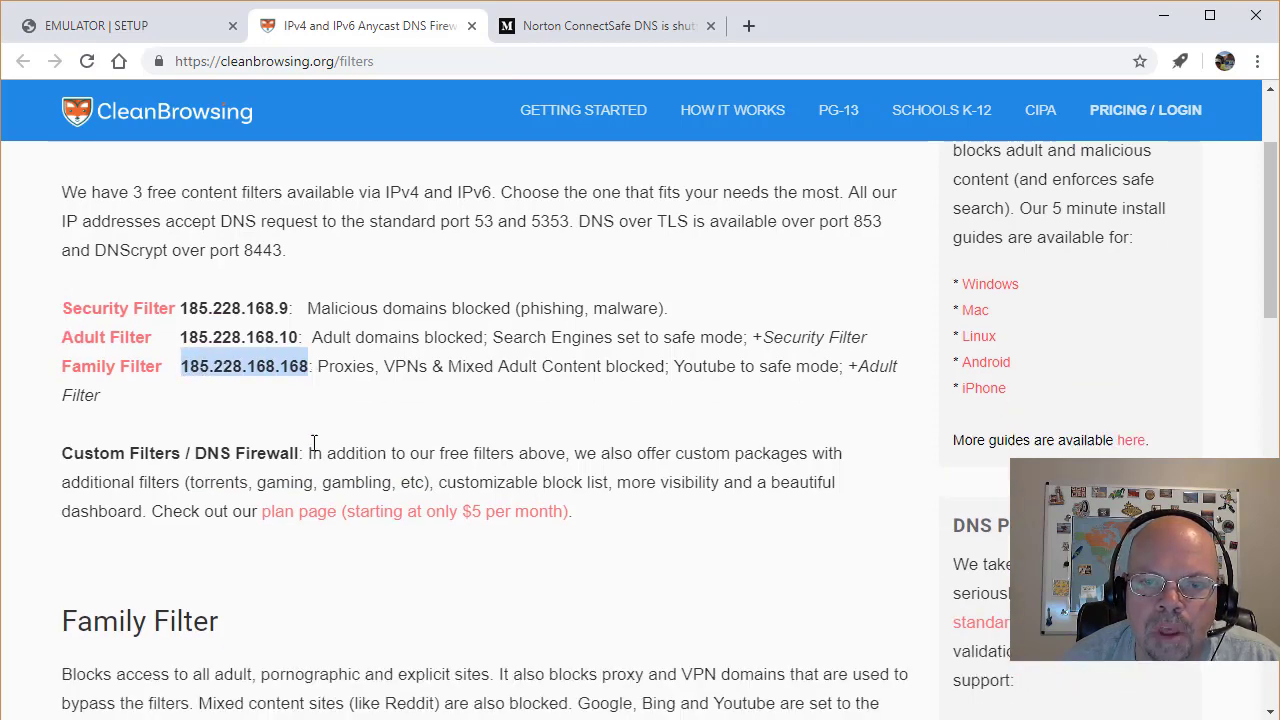
- Copy the first IPv4 address, 185.228.168.168, from the Family Filter section of the CleanBrowsing page
{"action": "scroll", "coordinate": [314, 445], "scroll_direction": "down", "scroll_amount": 3}
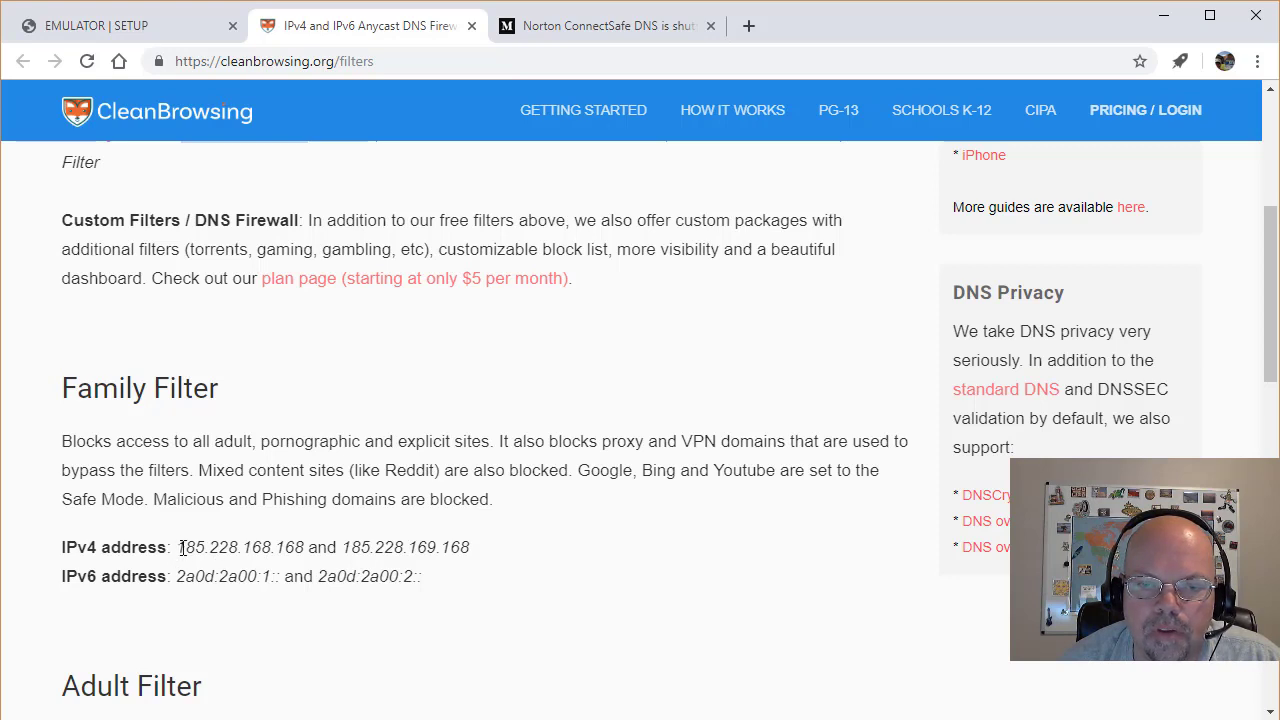
{"action": "left_click_drag", "start_coordinate": [182, 547], "coordinate": [434, 546]}
{"action": "left_click", "coordinate": [432, 546]}
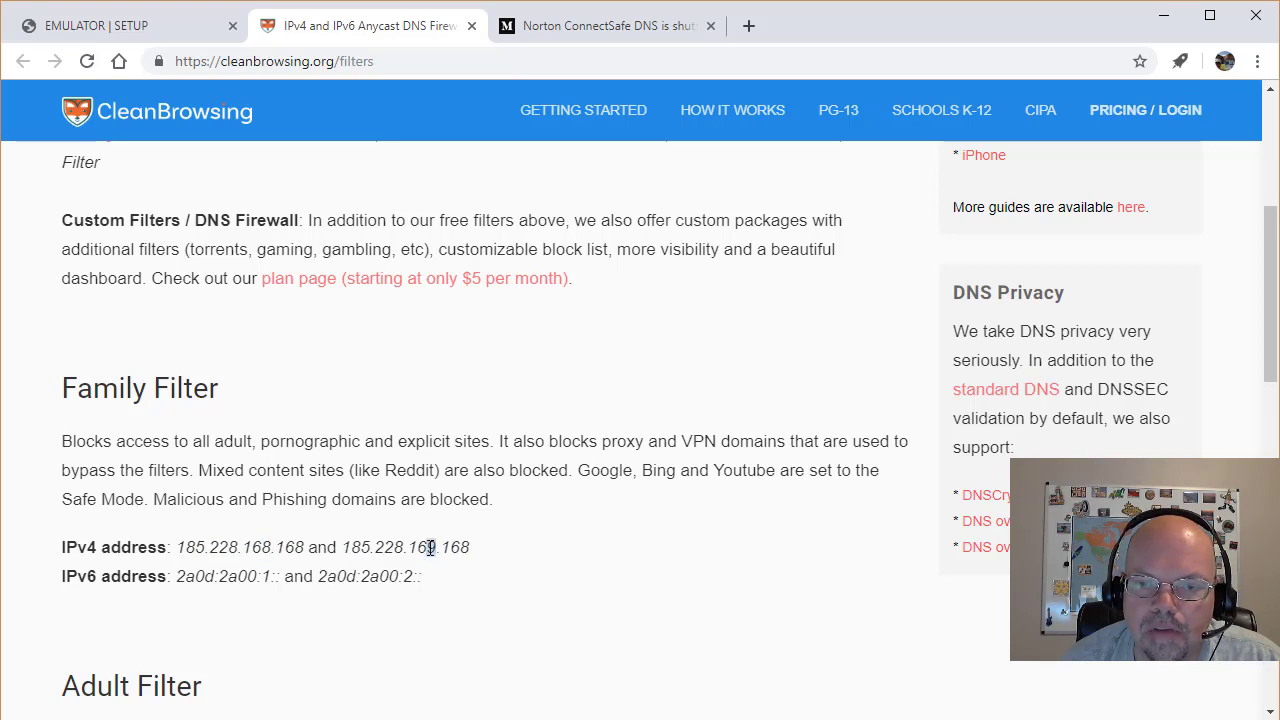
{"action": "left_click_drag", "start_coordinate": [177, 547], "coordinate": [296, 547]}
{"action": "key", "text": "ctrl+c"}
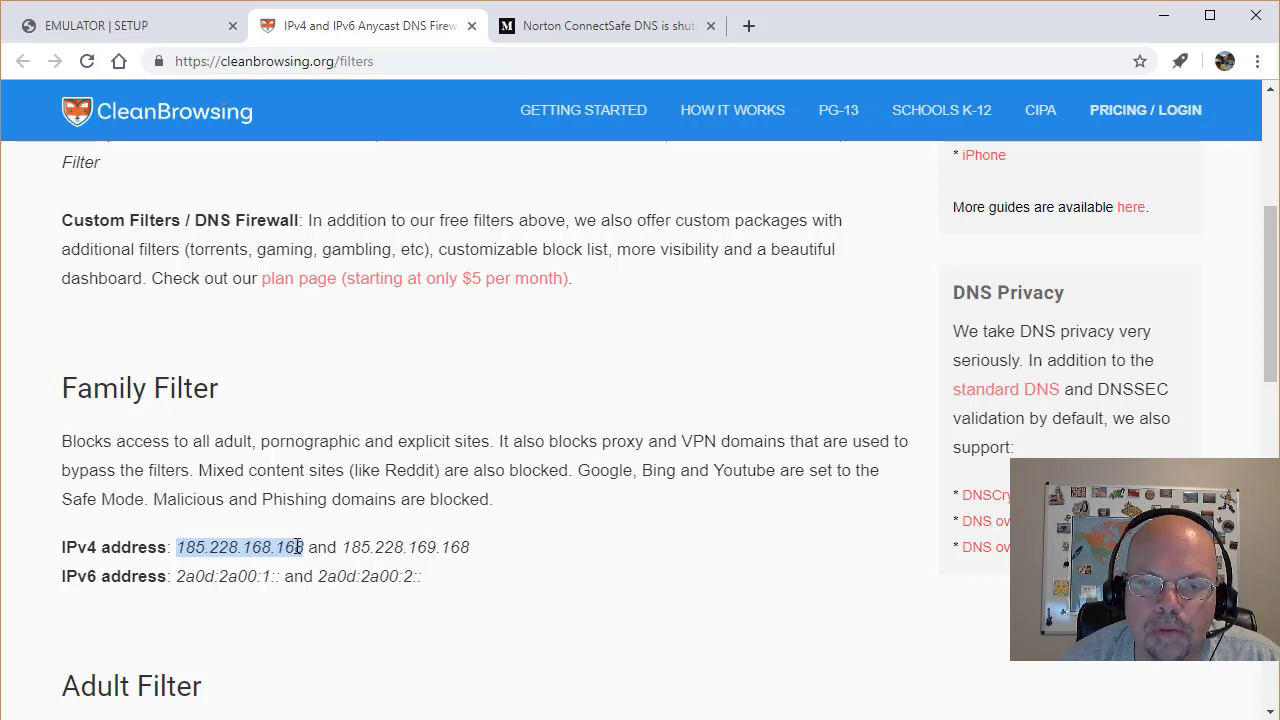
{"action": "right_click", "coordinate": [298, 547]}
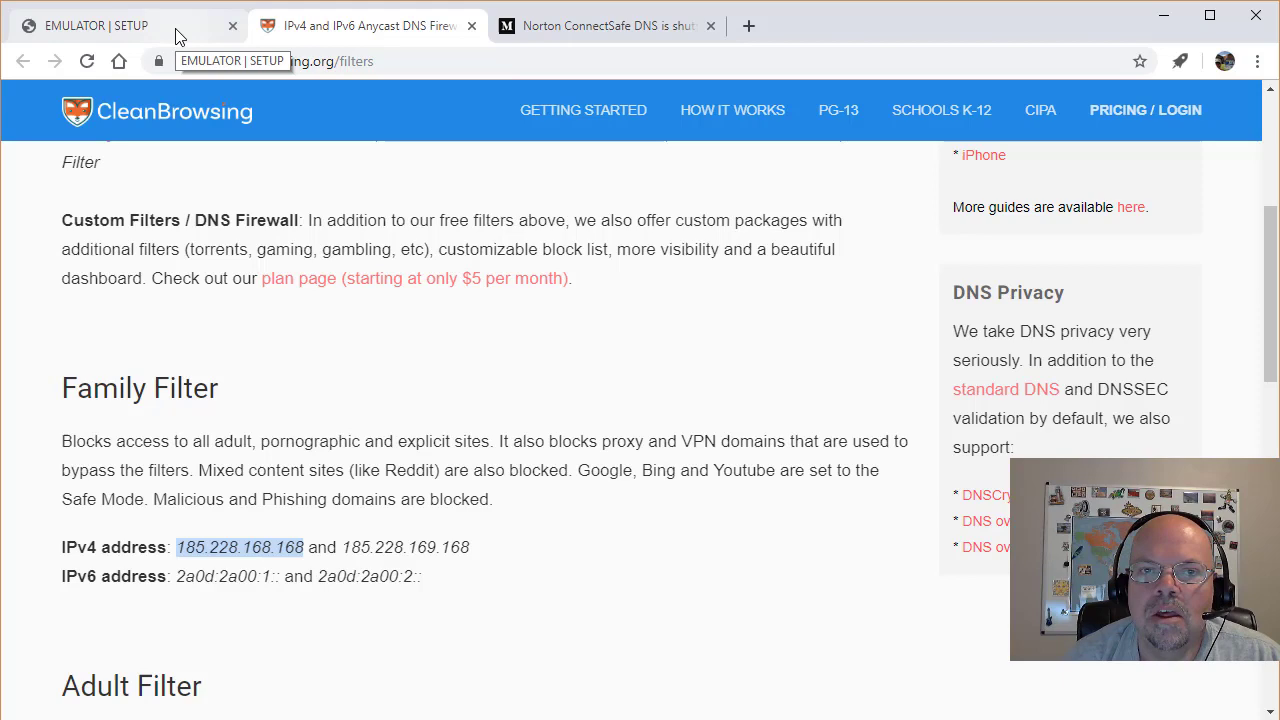
- Switch to the D-Link router emulator and open its manual Internet connection configuration at the connection type and DNS settings
{"action": "left_click", "coordinate": [176, 36]}
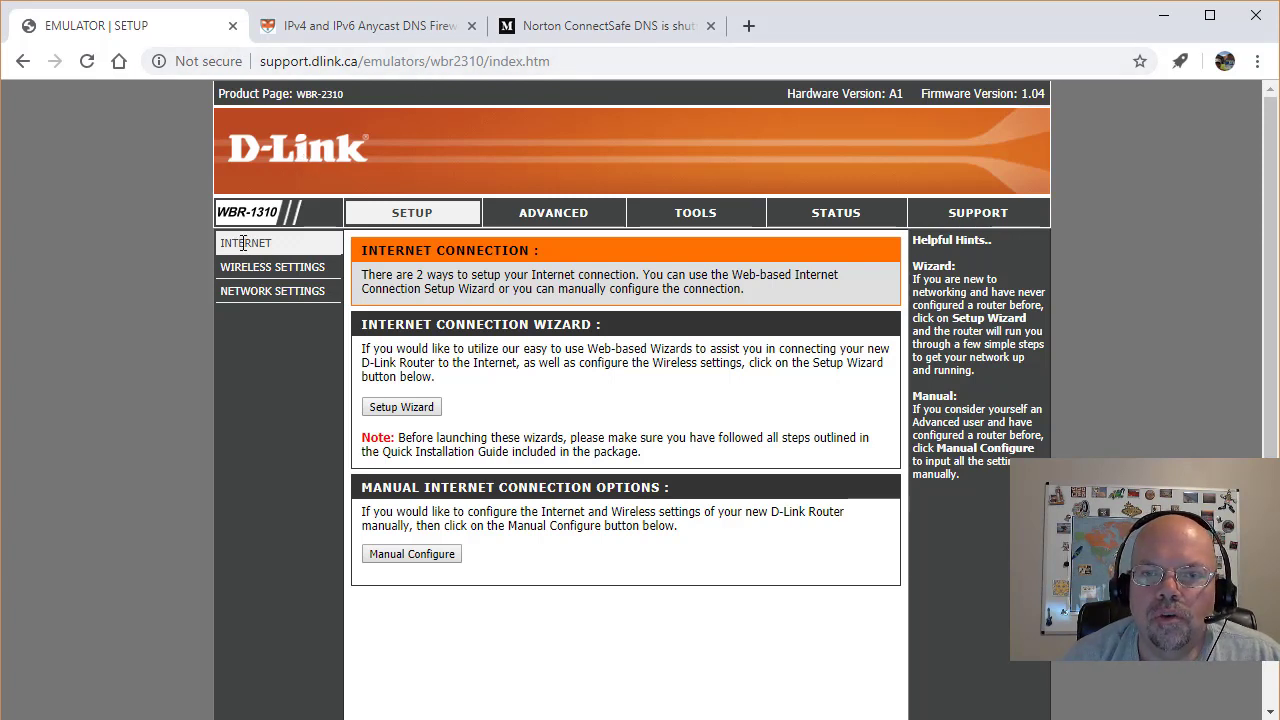
{"action": "scroll", "coordinate": [676, 404], "scroll_direction": "down", "scroll_amount": 1}
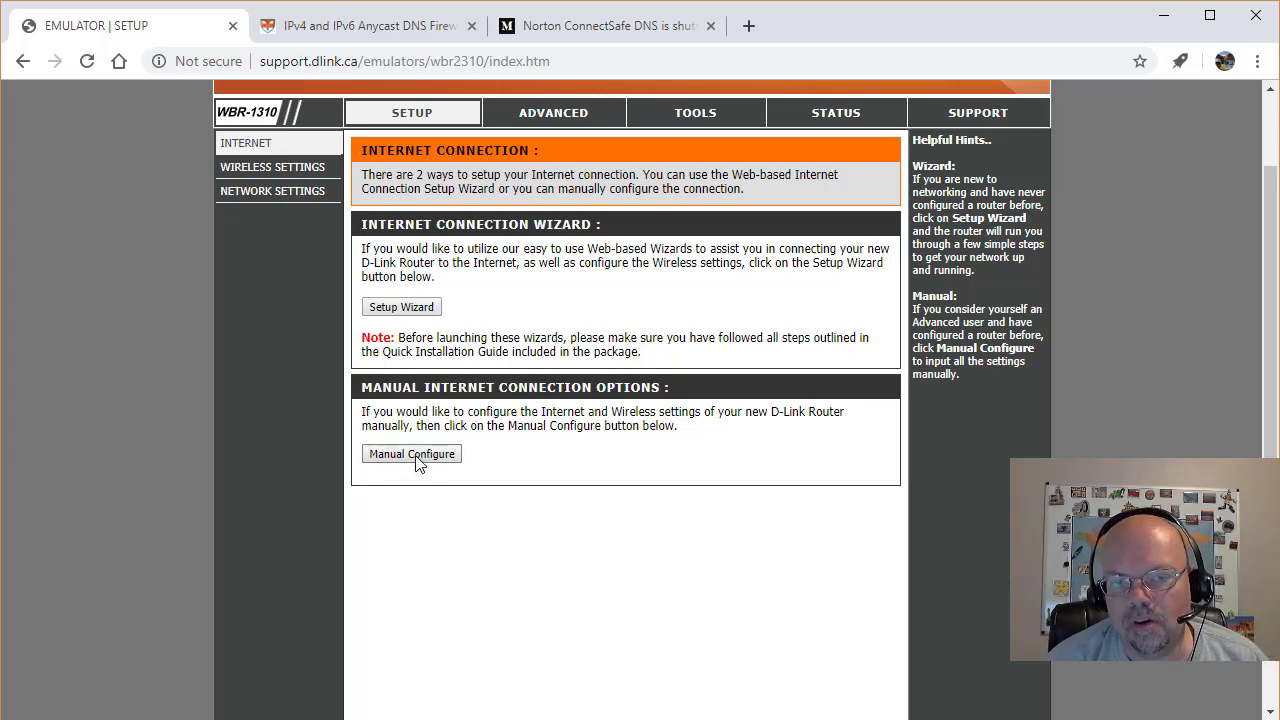
{"action": "left_click", "coordinate": [418, 462]}
{"action": "scroll", "coordinate": [620, 456], "scroll_direction": "down", "scroll_amount": 3}
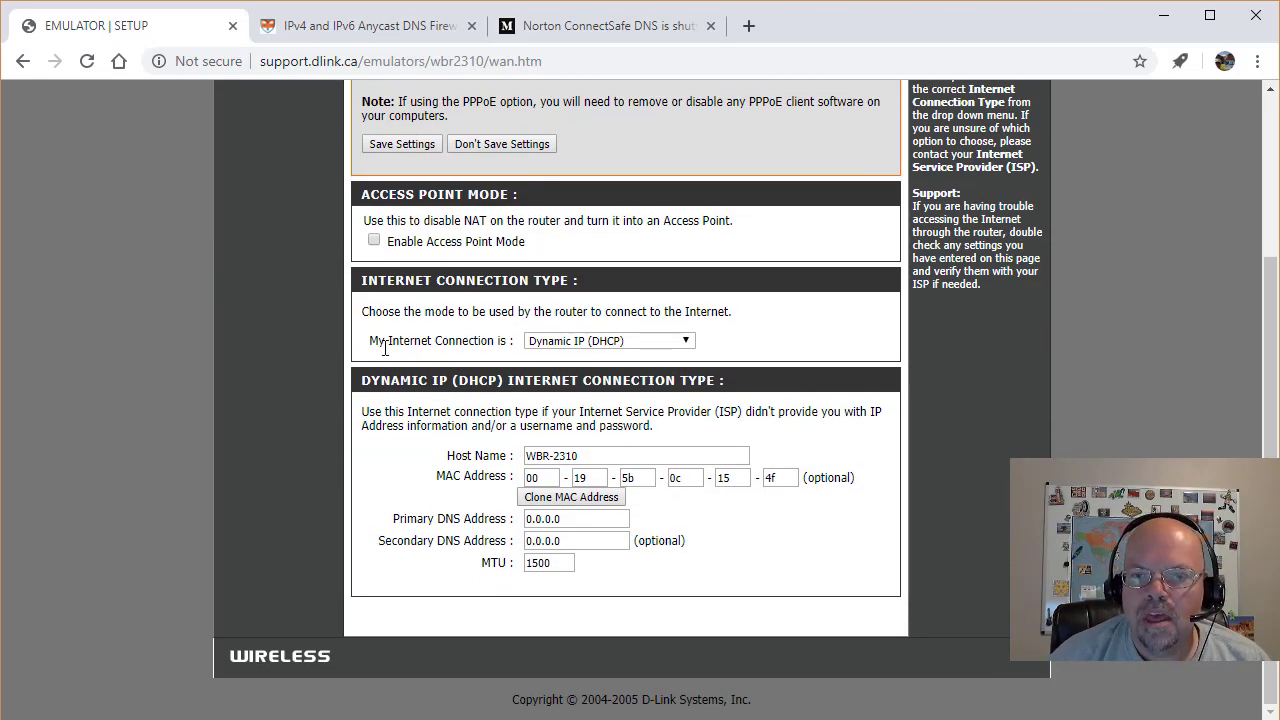
{"action": "left_click_drag", "start_coordinate": [372, 344], "coordinate": [556, 347]}
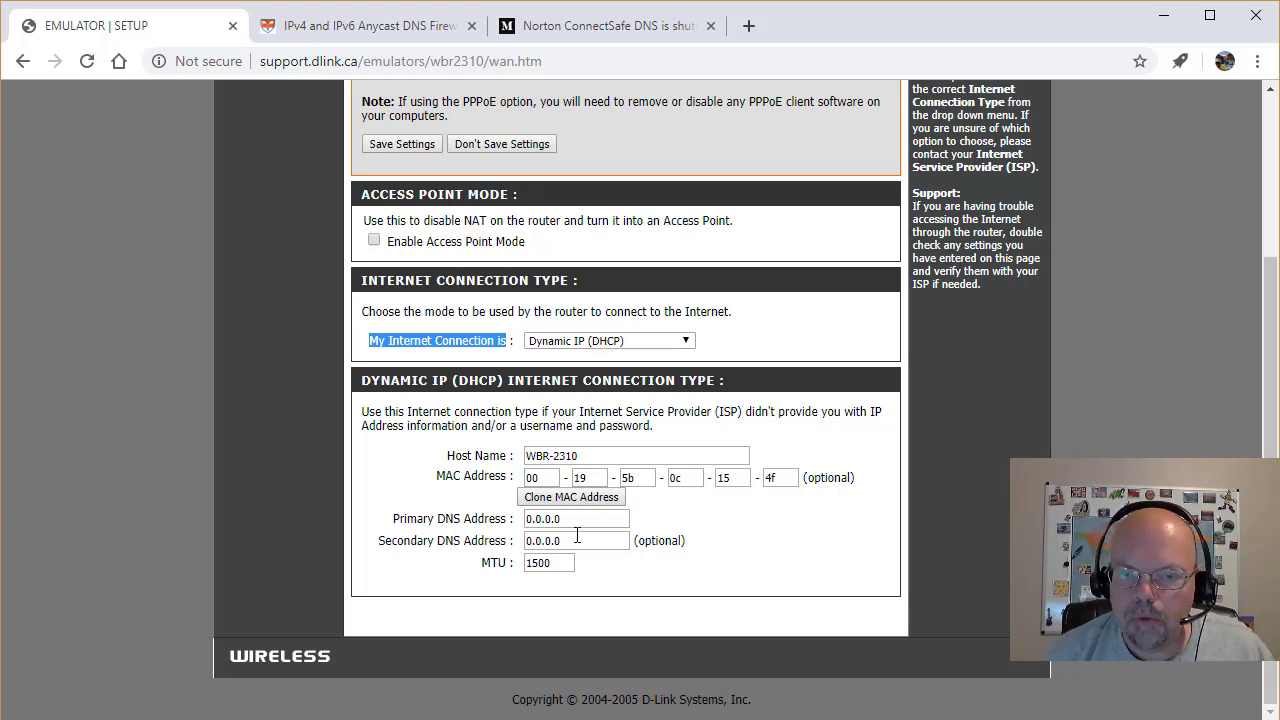
- Set the router's primary DNS address to 185.228.168.168 and its secondary DNS address to 185.228.169.168
{"action": "left_click_drag", "start_coordinate": [600, 519], "coordinate": [496, 519]}
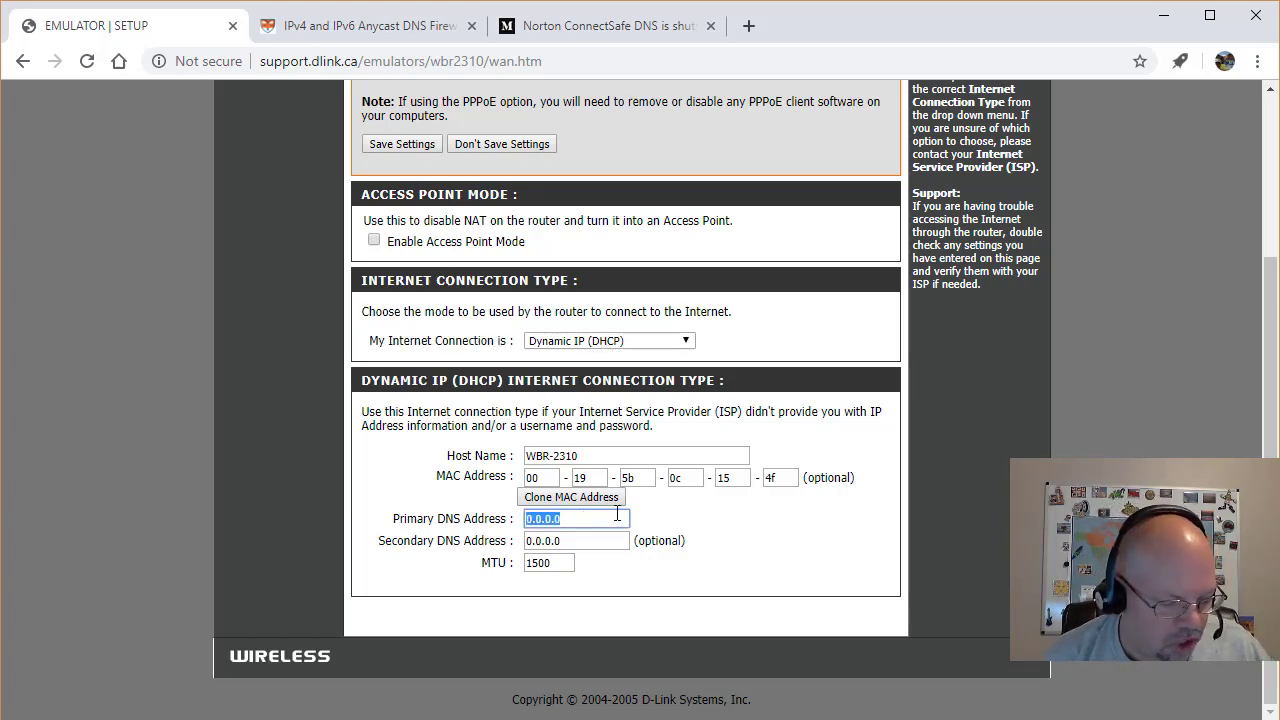
{"action": "key", "text": "ctrl+v"}
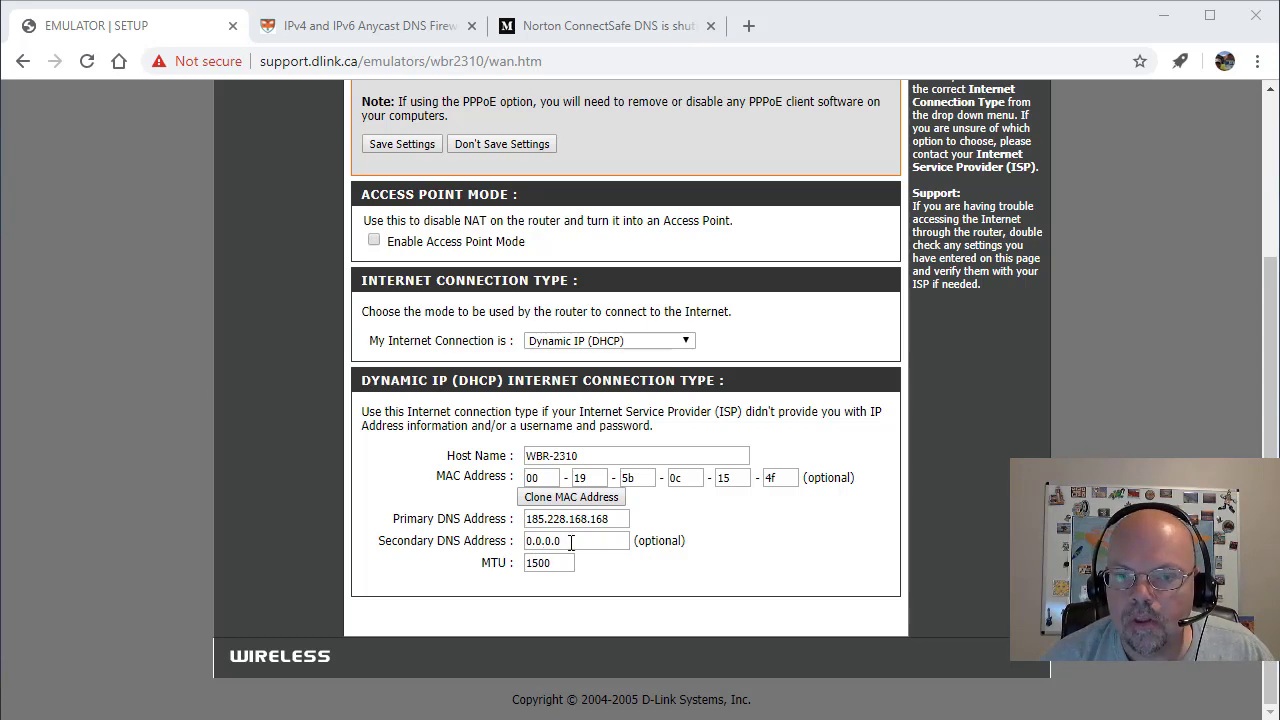
{"action": "left_click_drag", "start_coordinate": [575, 541], "coordinate": [514, 544]}
{"action": "type", "text": "185.228.169.168"}
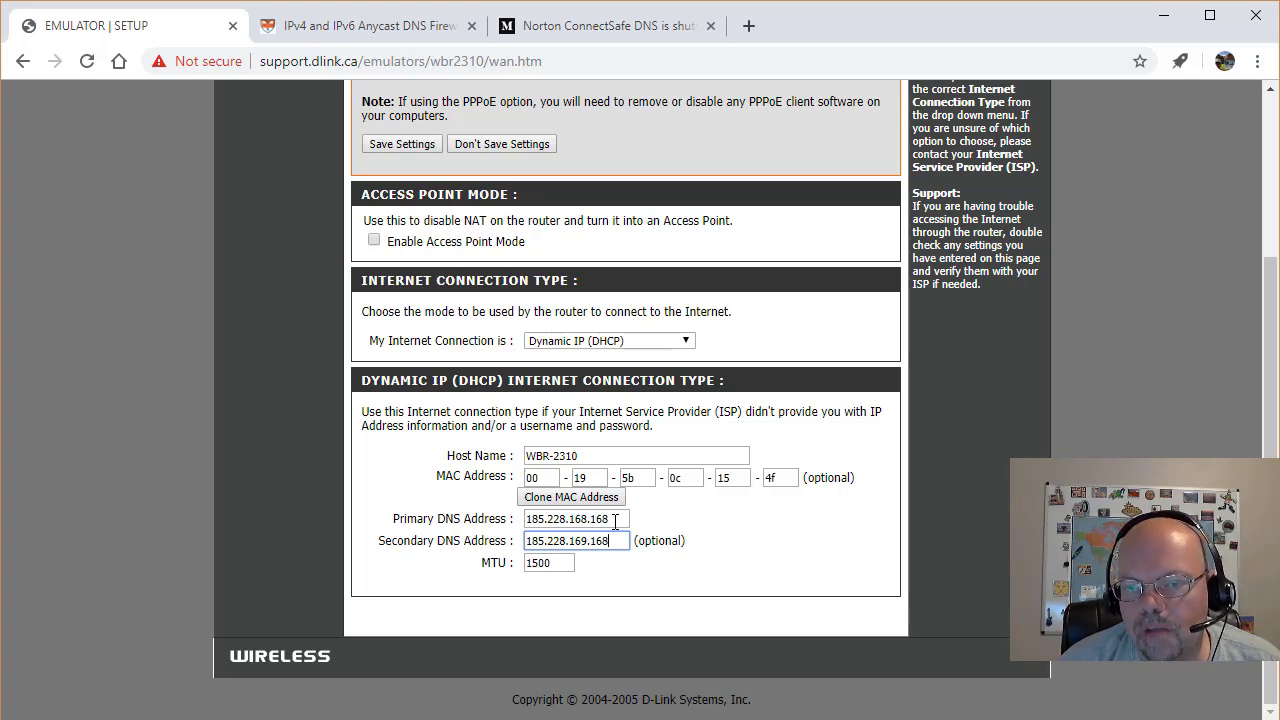
- Check the router's DNS entries against the Family Filter's IPv4 addresses on the CleanBrowsing page, and return to the router emulator
{"action": "left_click_drag", "start_coordinate": [615, 519], "coordinate": [518, 531]}
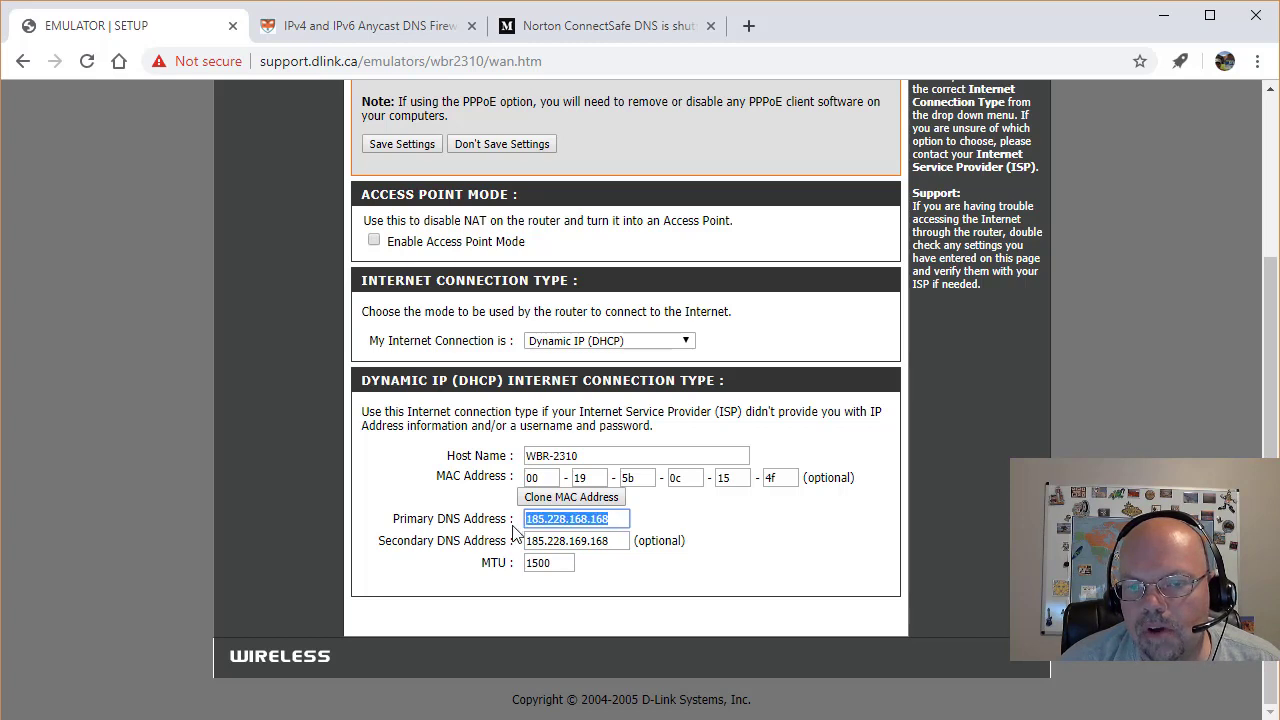
{"action": "left_click", "coordinate": [660, 527]}
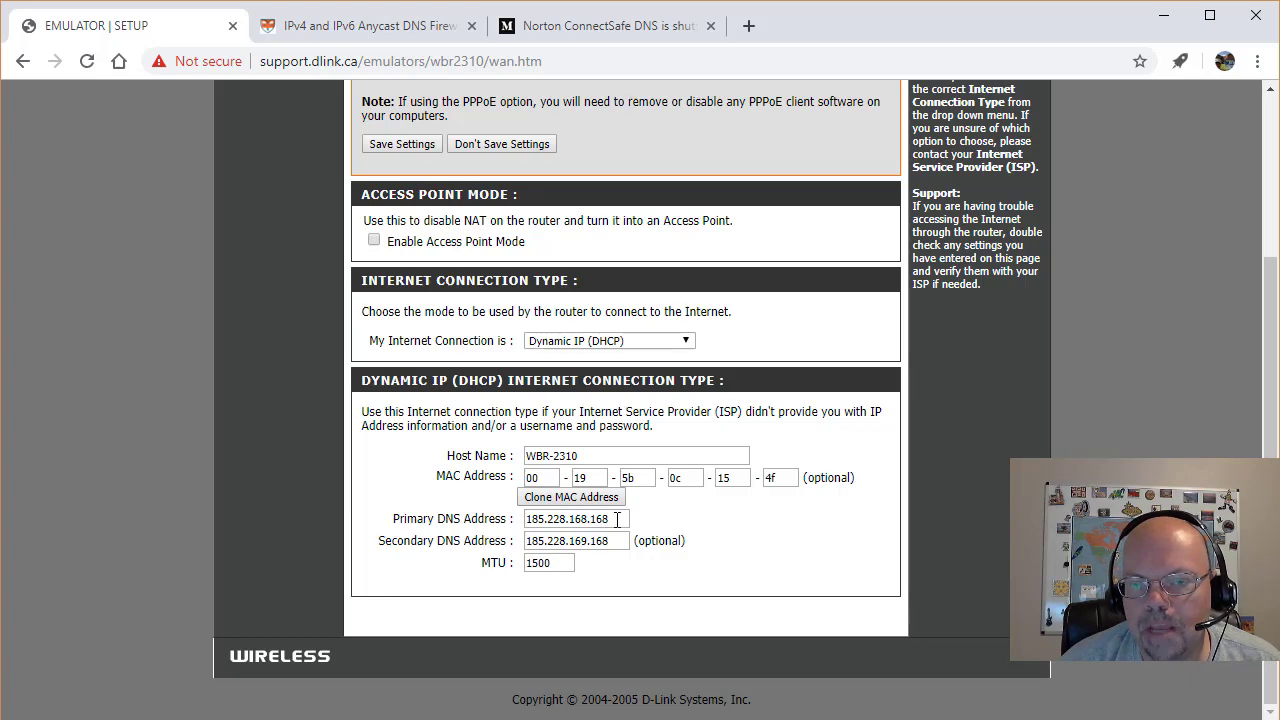
{"action": "left_click_drag", "start_coordinate": [617, 519], "coordinate": [520, 520]}
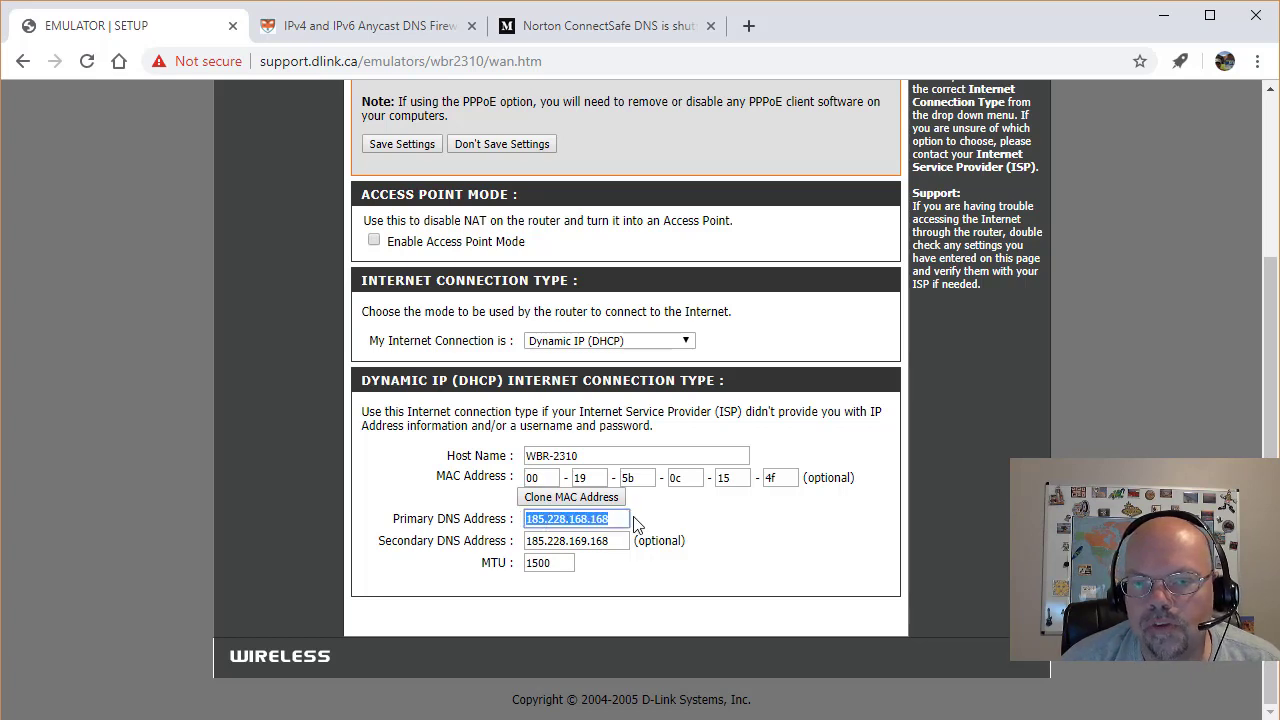
{"action": "left_click", "coordinate": [632, 556]}
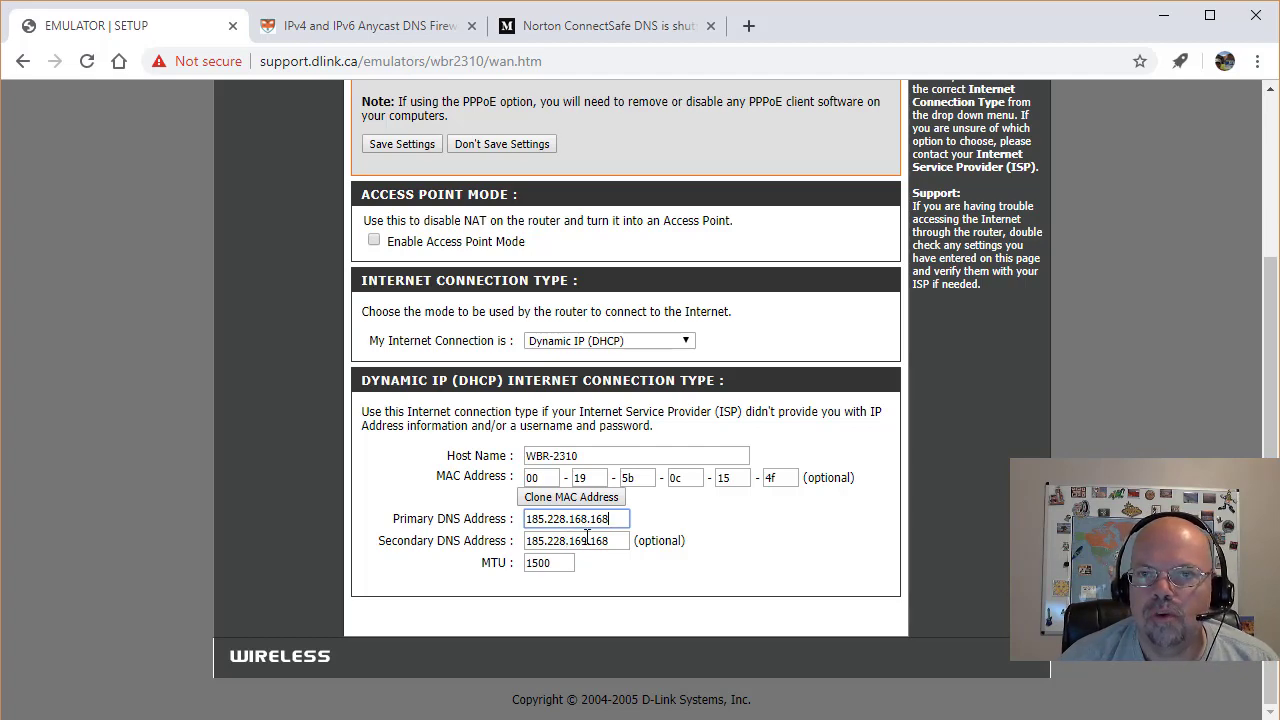
{"action": "key", "text": "ctrl+Tab"}
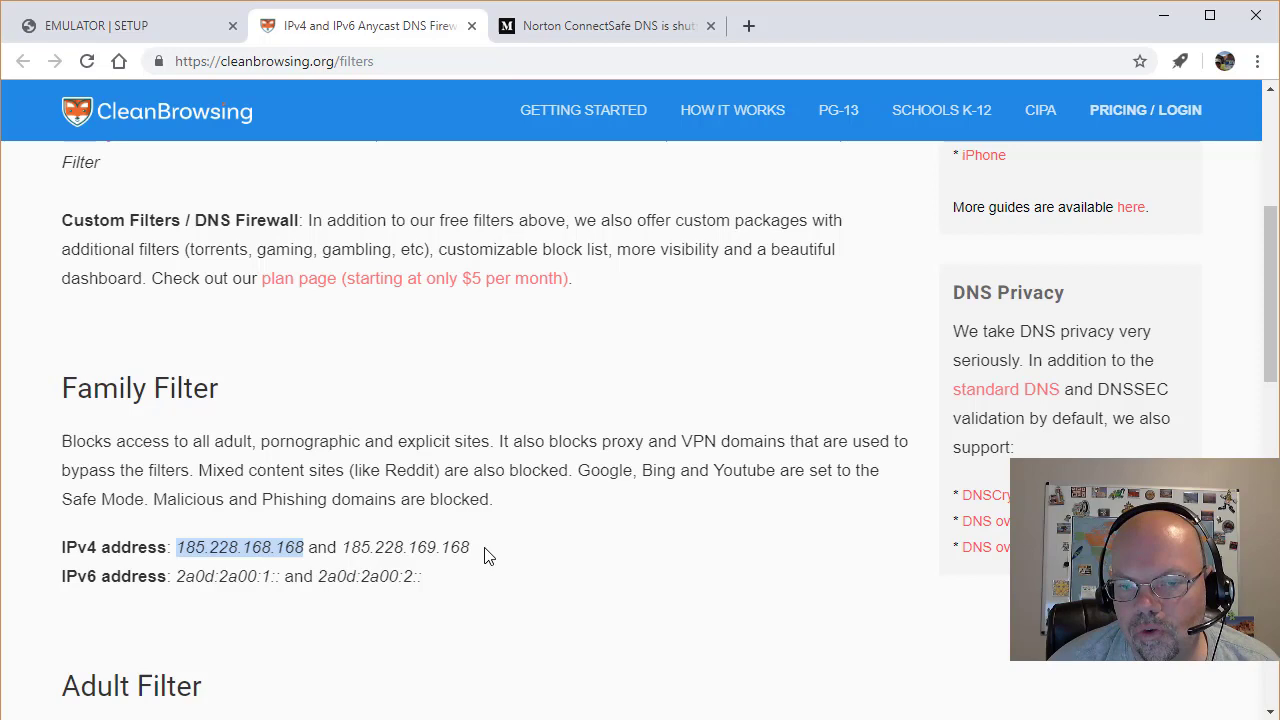
{"action": "left_click", "coordinate": [166, 38]}
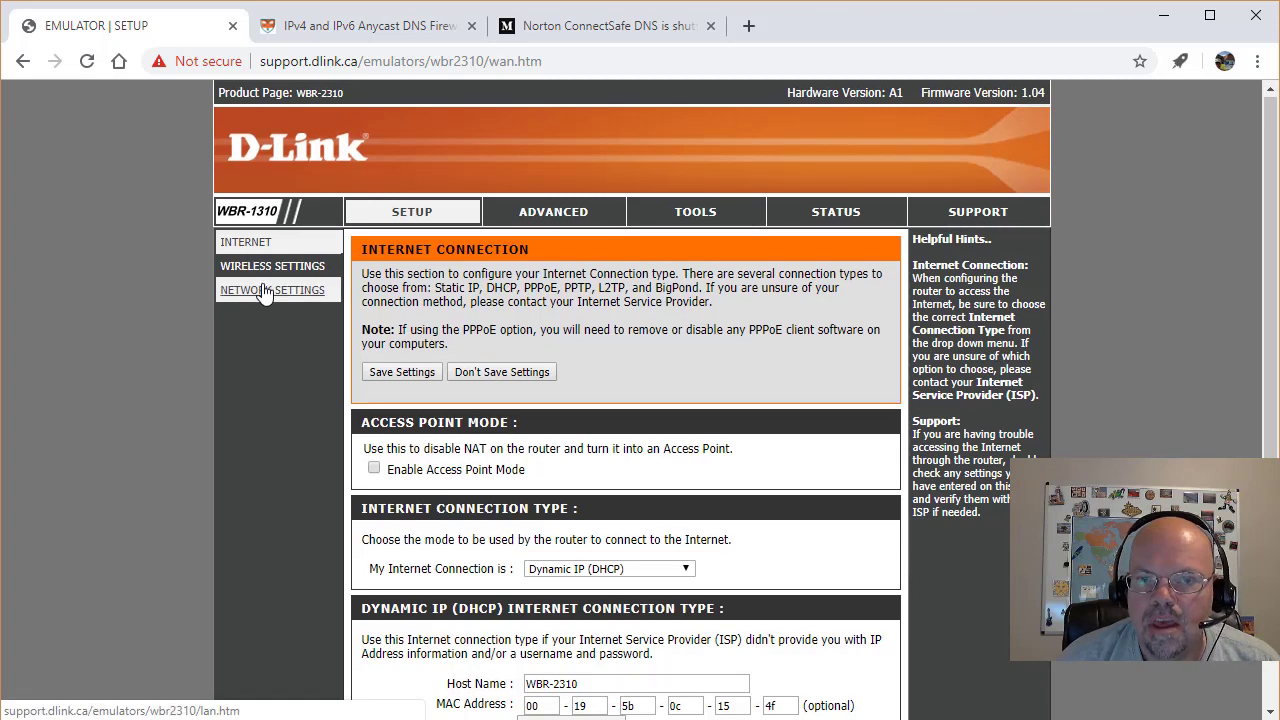
- Review the router's Internet Connection page, including its setup sections, DNS address fields and web address
{"action": "scroll", "coordinate": [265, 290], "scroll_direction": "down", "scroll_amount": 1}
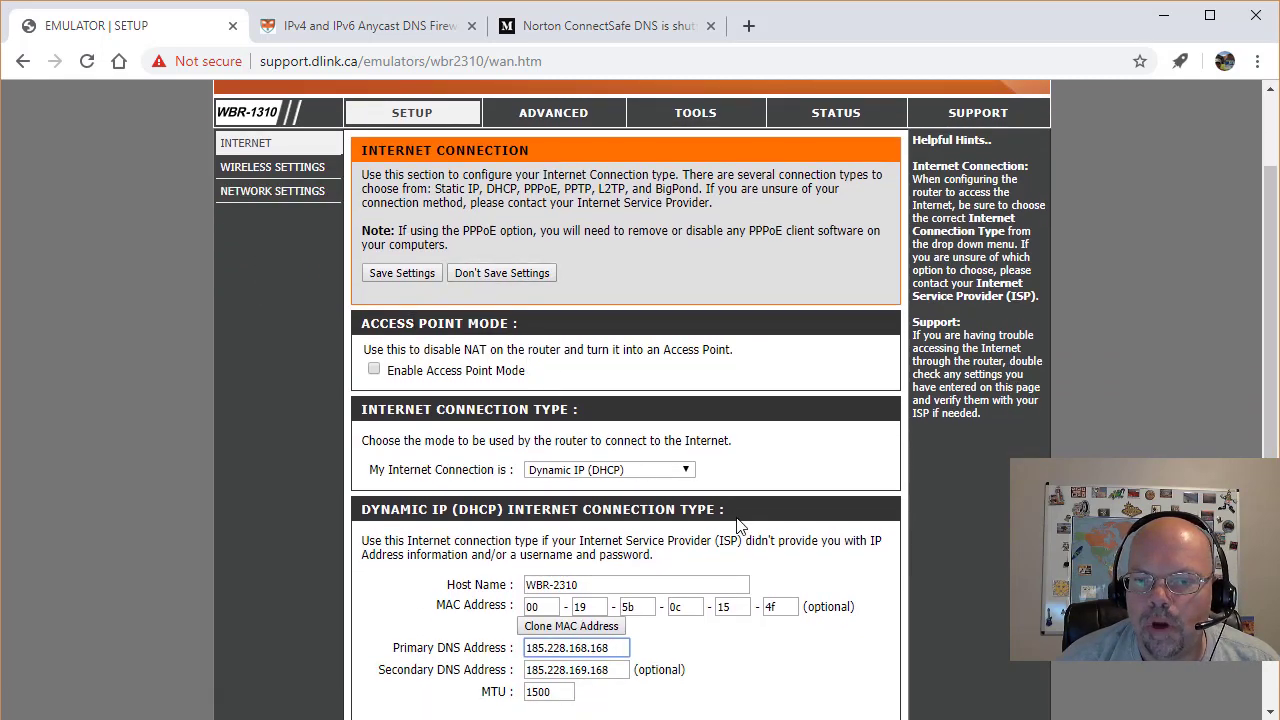
{"action": "scroll", "coordinate": [738, 525], "scroll_direction": "down", "scroll_amount": 1}
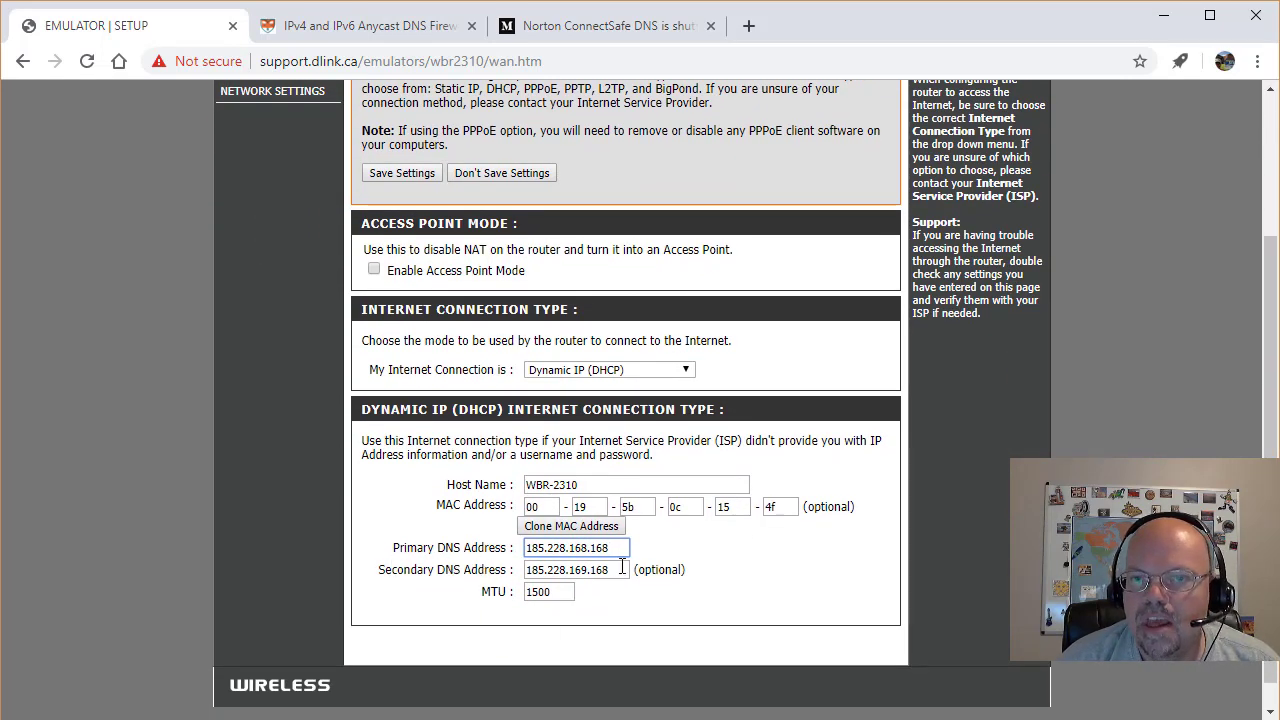
{"action": "scroll", "coordinate": [622, 566], "scroll_direction": "up", "scroll_amount": 2}
{"action": "scroll", "coordinate": [623, 571], "scroll_direction": "down", "scroll_amount": 2}
{"action": "scroll", "coordinate": [823, 434], "scroll_direction": "up", "scroll_amount": 2}
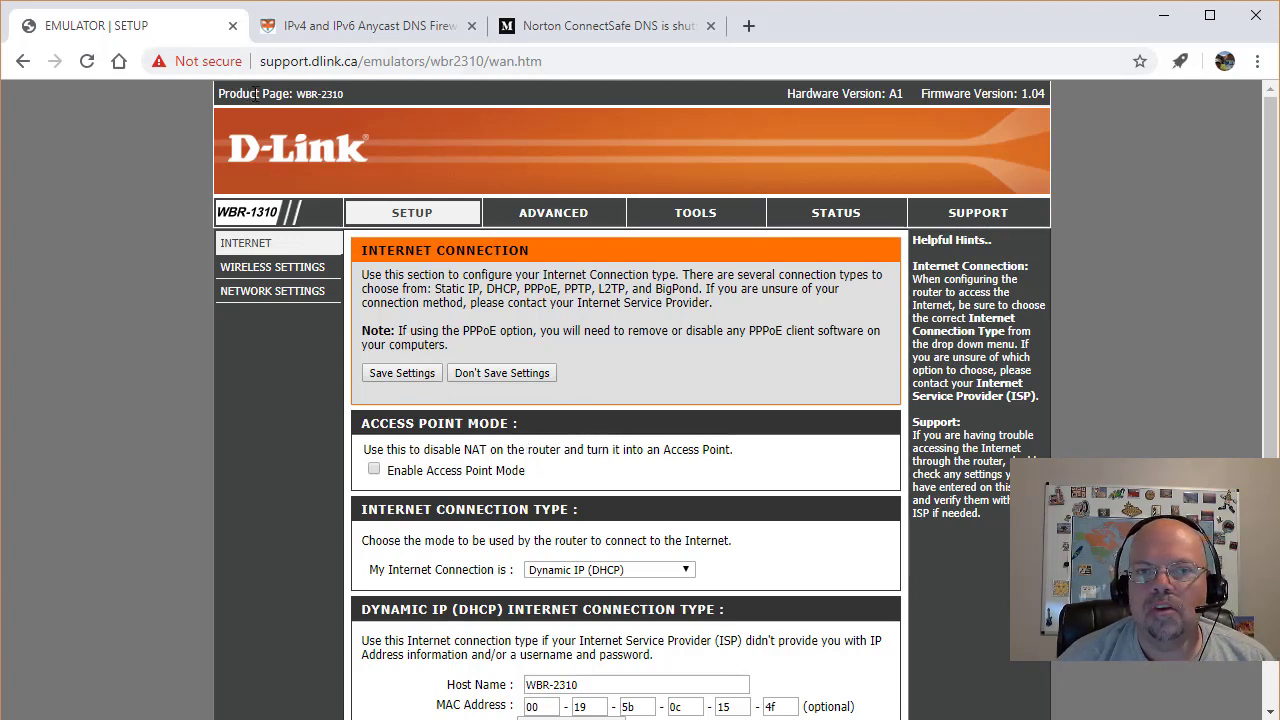
{"action": "left_click", "coordinate": [270, 61]}
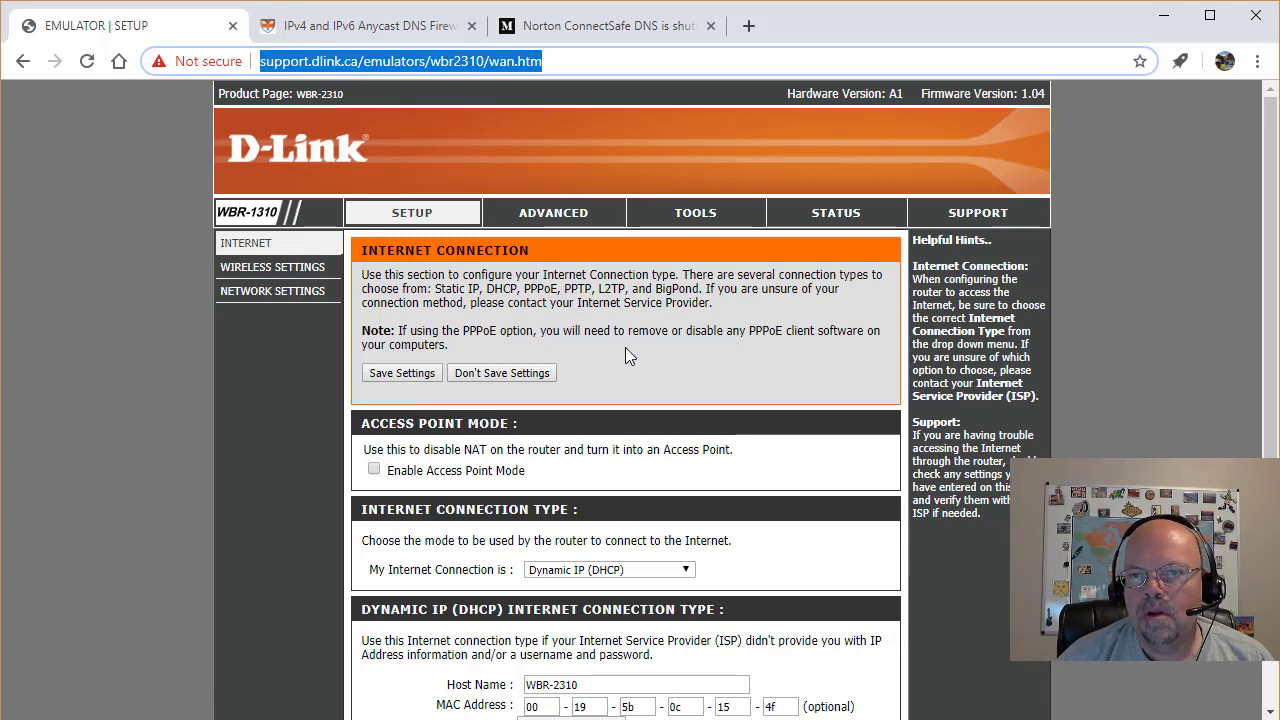
{"action": "scroll", "coordinate": [623, 346], "scroll_direction": "down", "scroll_amount": 1}
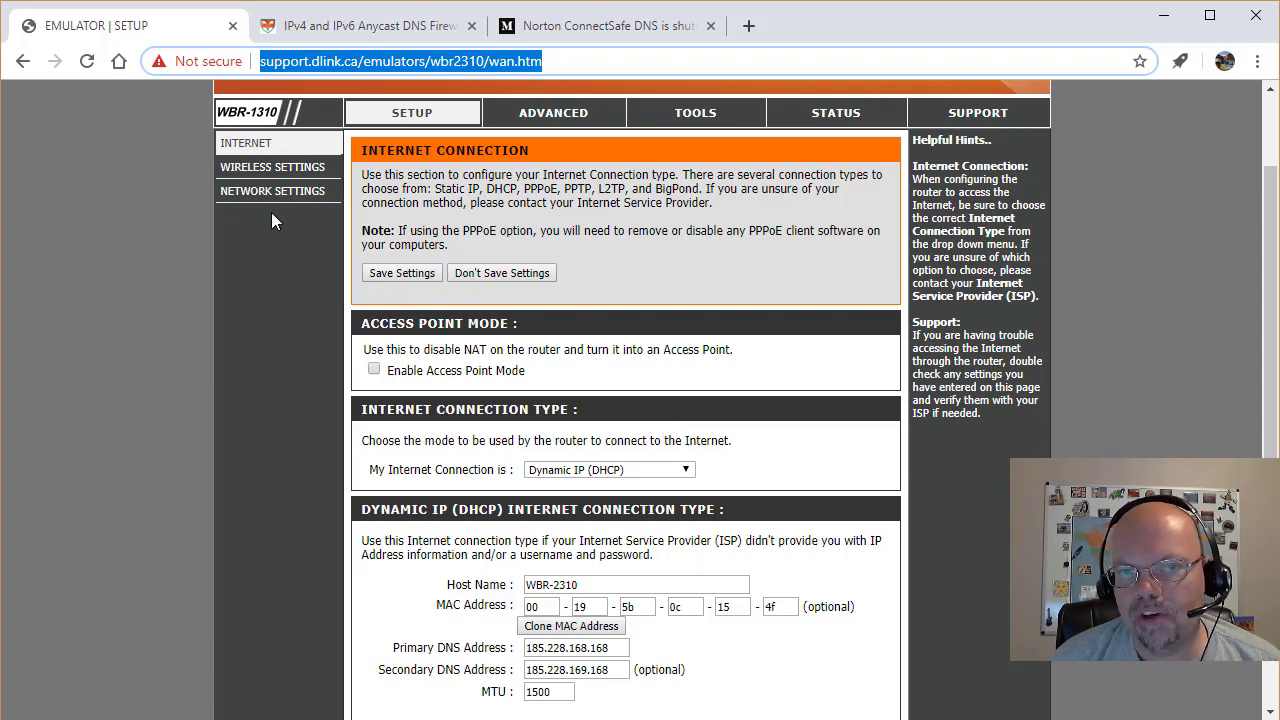
{"action": "scroll", "coordinate": [669, 514], "scroll_direction": "up", "scroll_amount": 1}
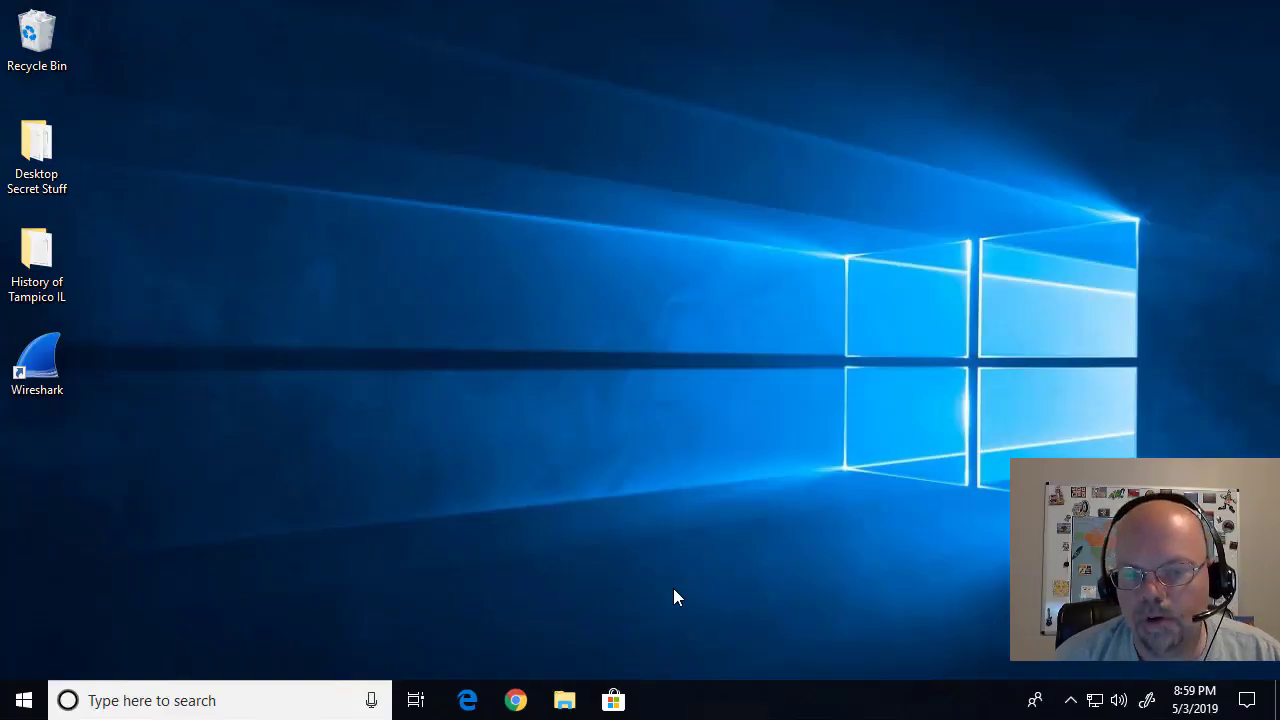
- Open Chrome from the Windows desktop and load playboy.com to test access to an adult site
{"action": "left_click", "coordinate": [515, 700]}
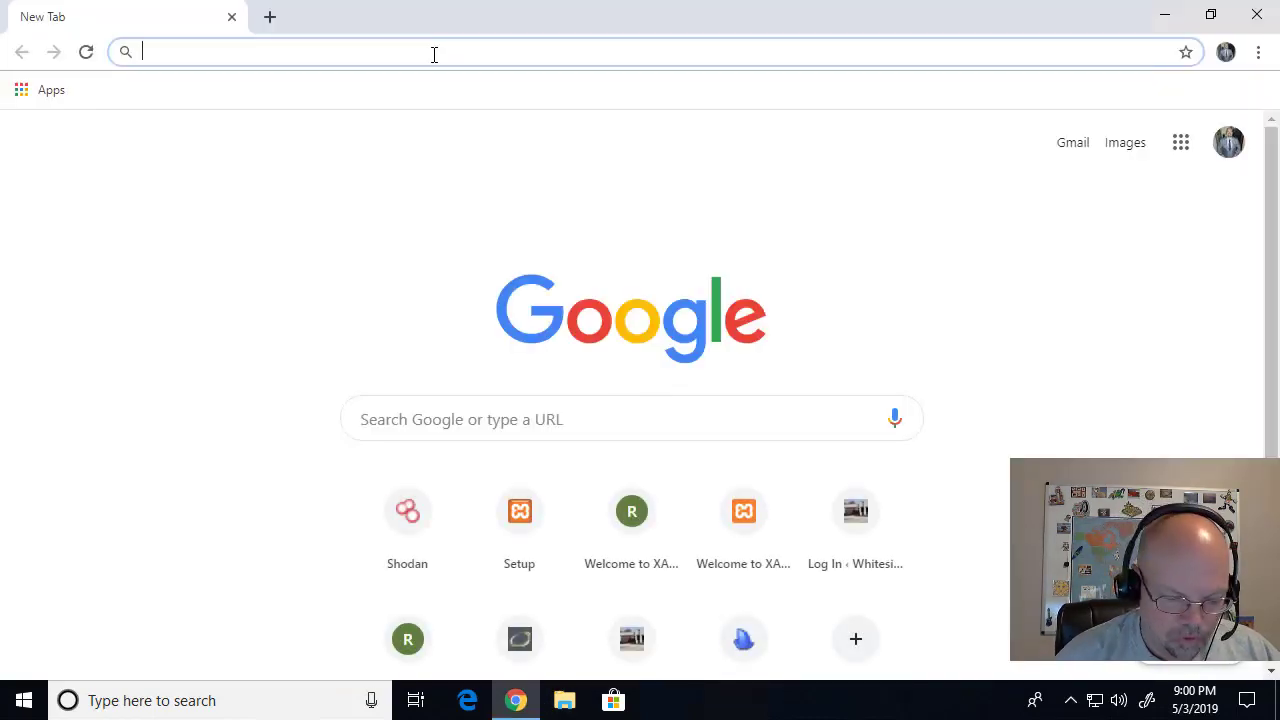
{"action": "type", "text": "p"}
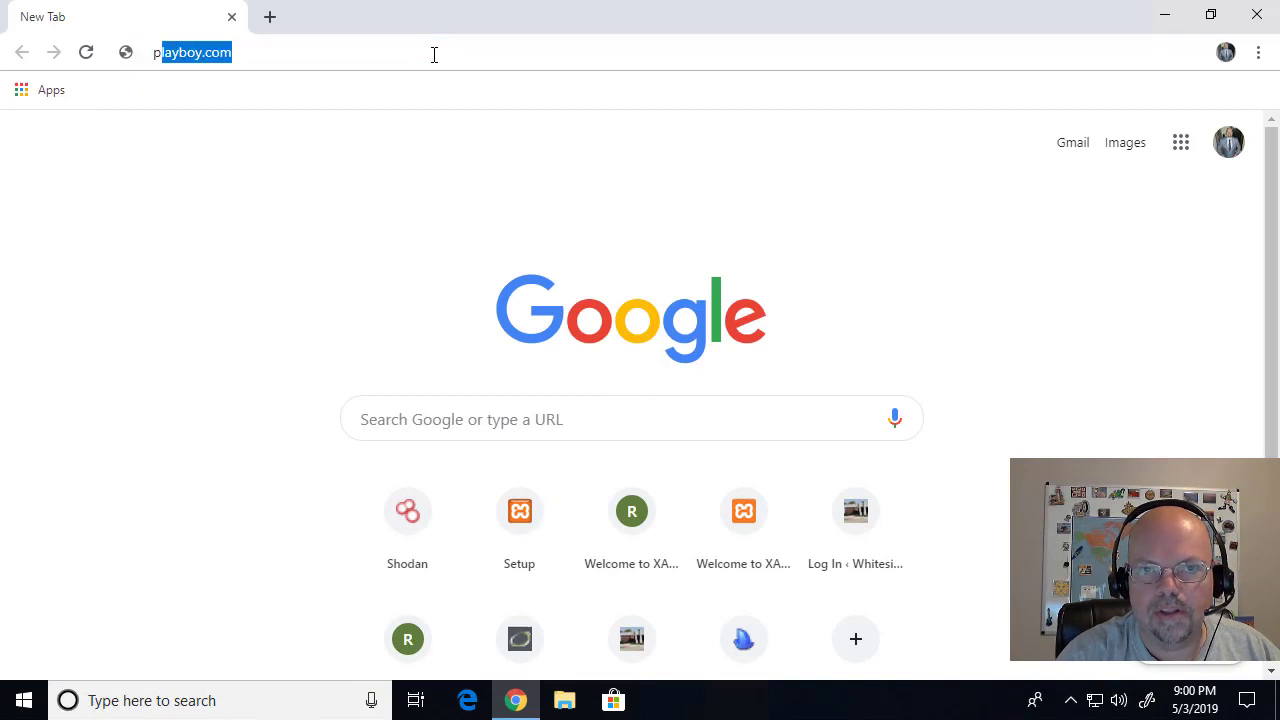
{"action": "key", "text": "Return"}
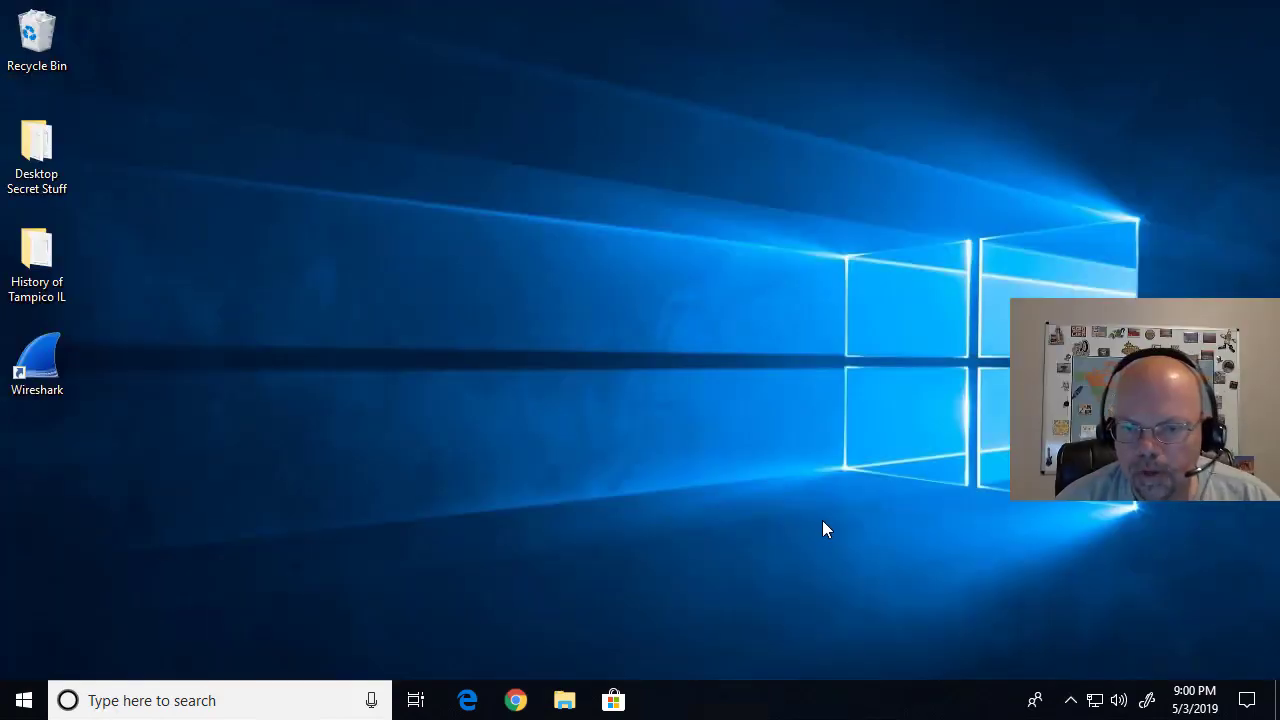
- Open the Ethernet connection's properties through the Windows network settings and the Network and Sharing Center
{"action": "left_click", "coordinate": [1096, 703]}
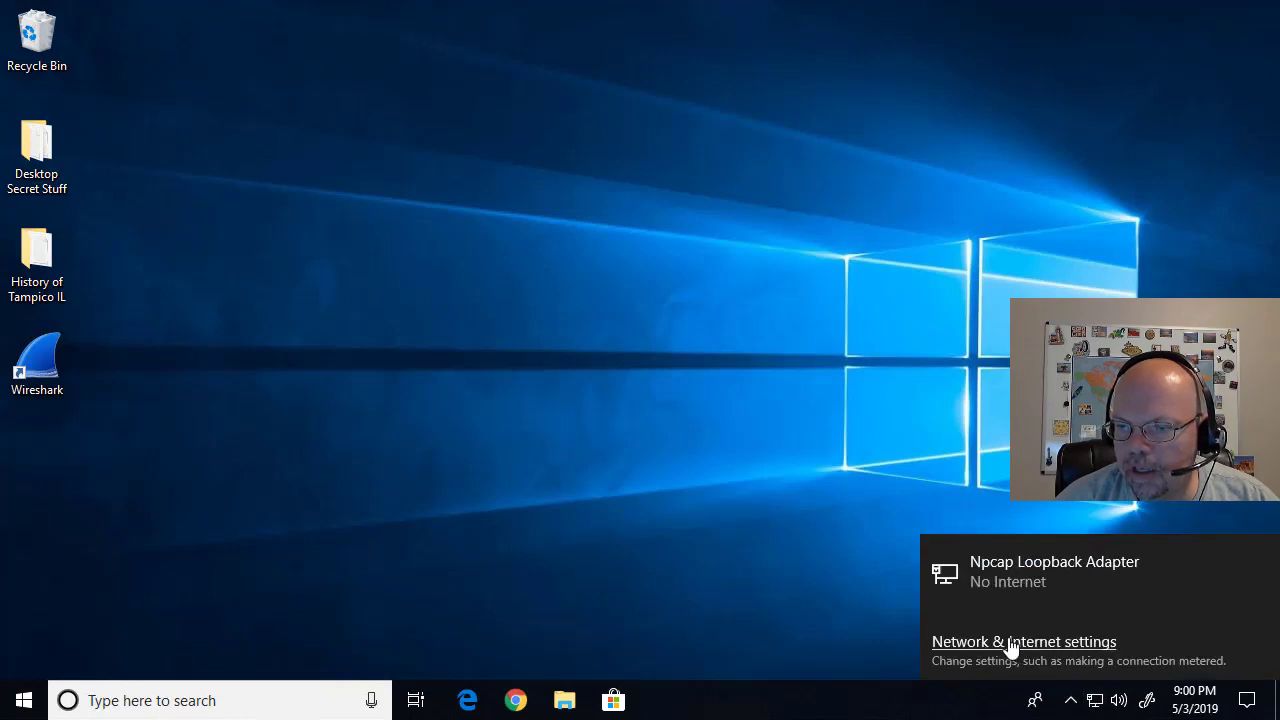
{"action": "left_click", "coordinate": [1020, 645]}
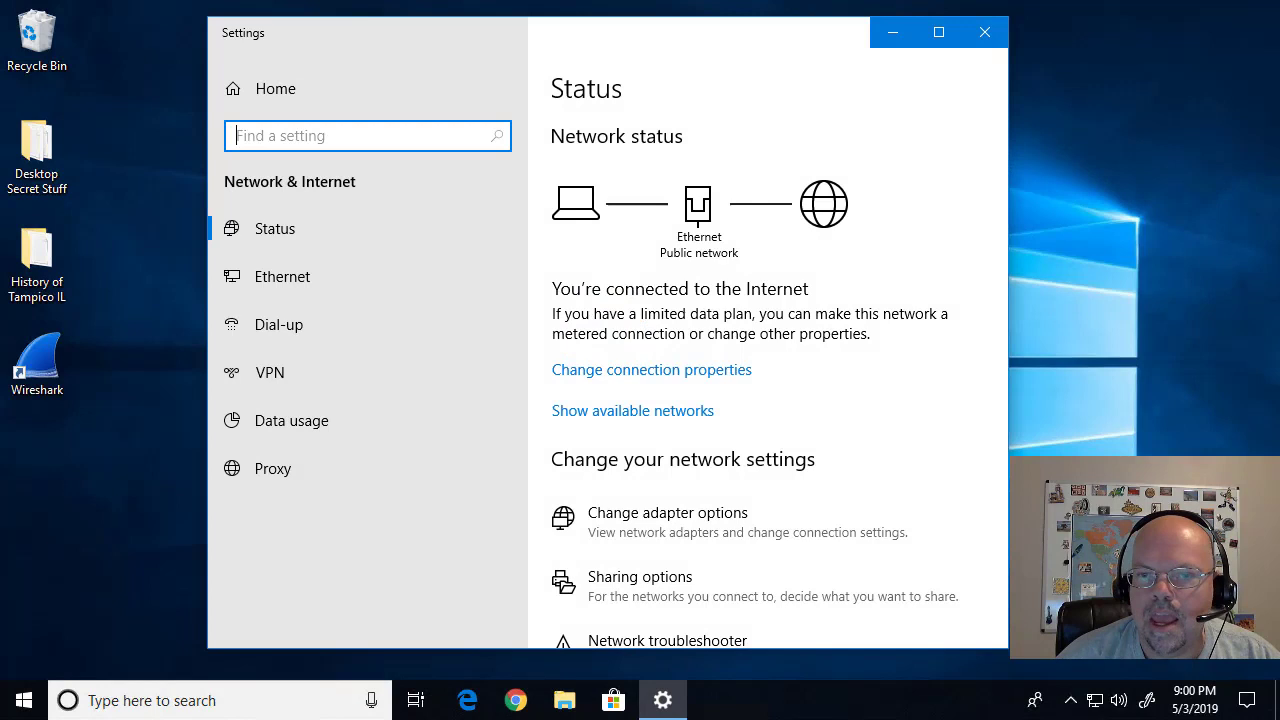
{"action": "left_click", "coordinate": [290, 278]}
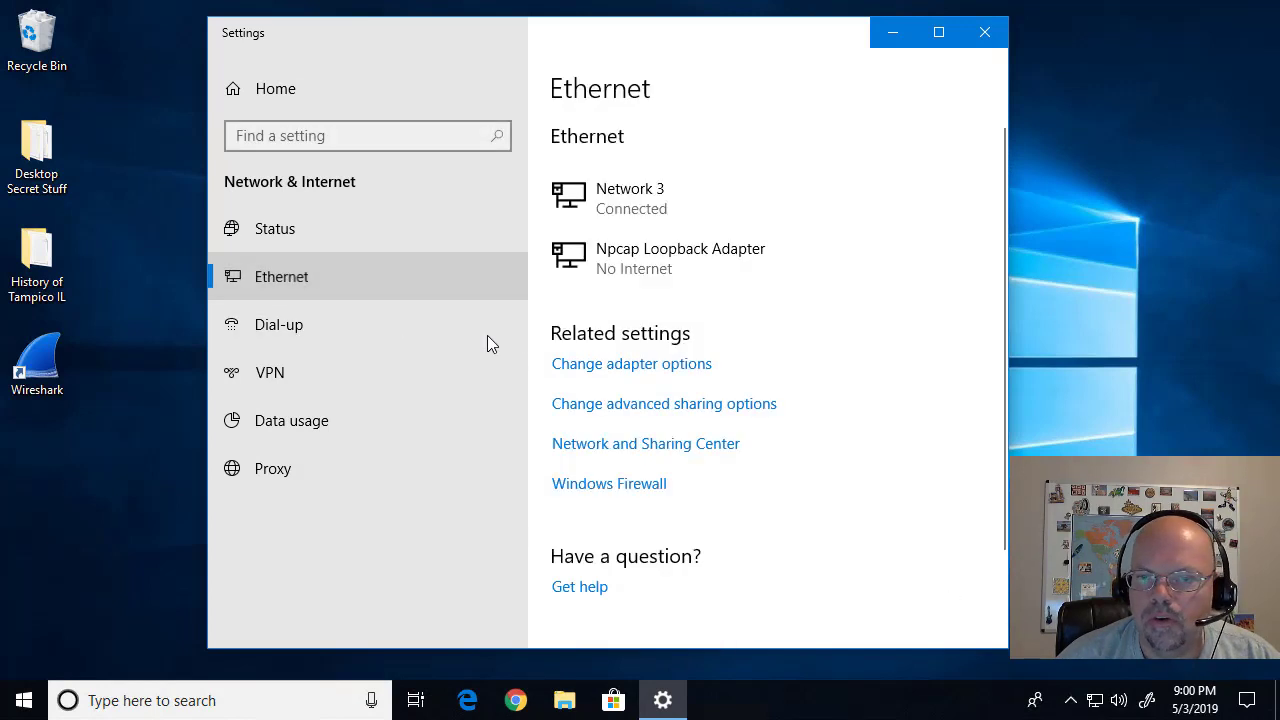
{"action": "left_click", "coordinate": [668, 446]}
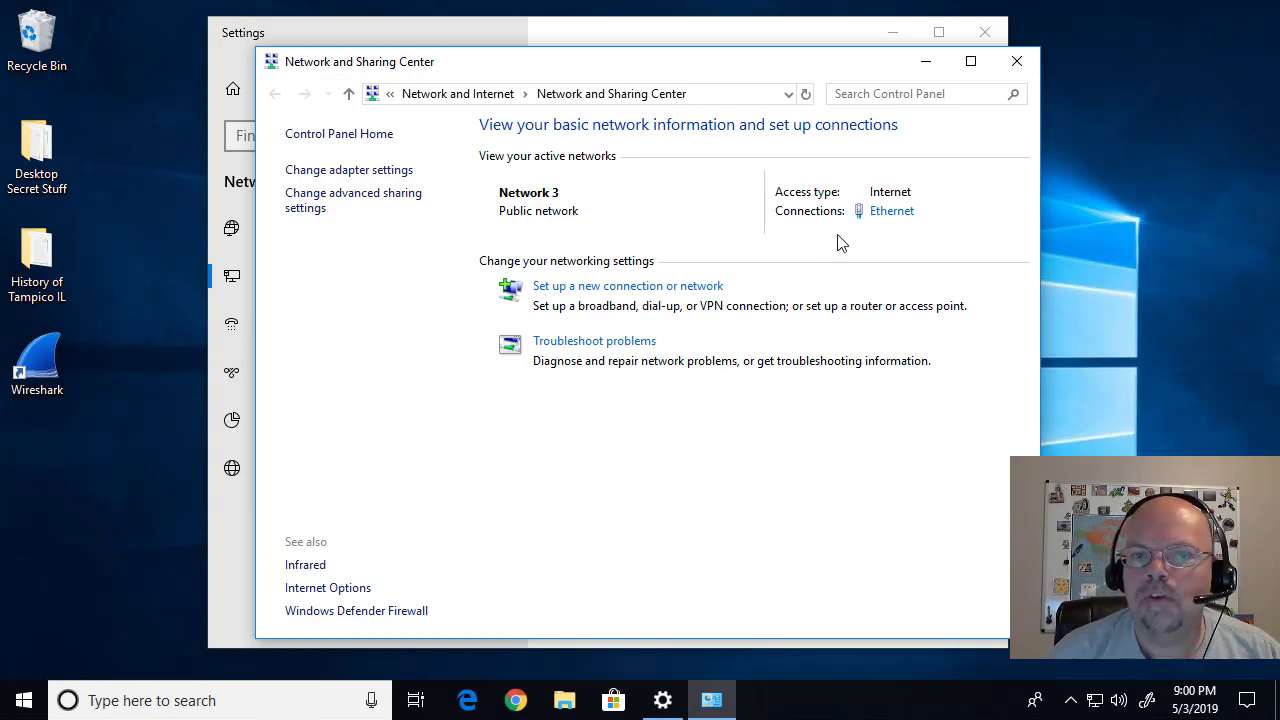
{"action": "left_click", "coordinate": [898, 214]}
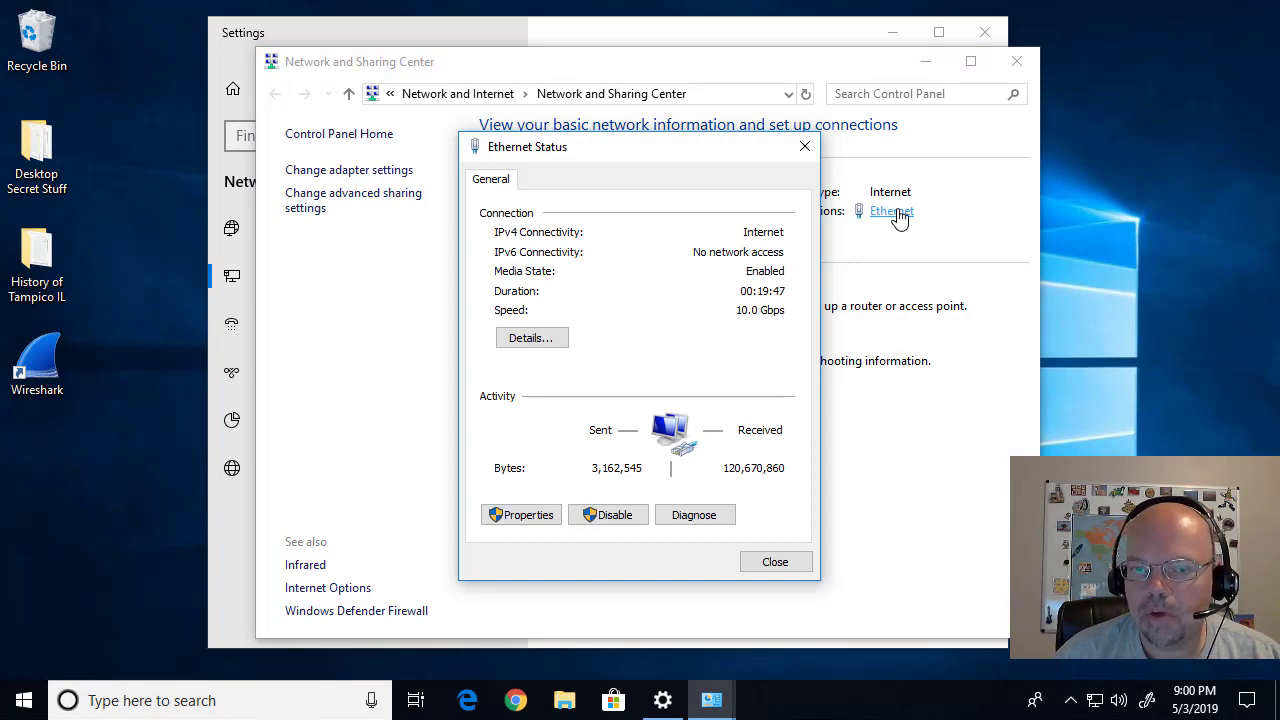
{"action": "left_click", "coordinate": [528, 515]}
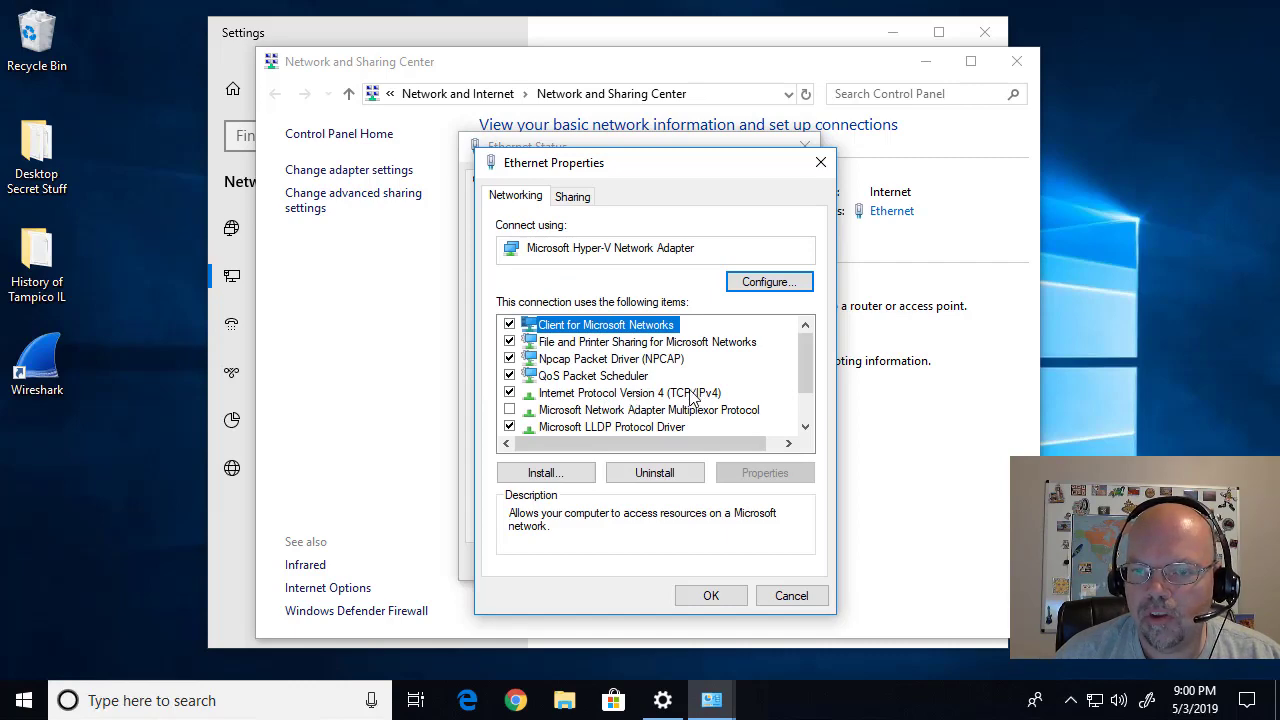
- Open the Internet Protocol Version 4 properties and manually set the preferred DNS server to 185.228.168.168
{"action": "double_click", "coordinate": [688, 395]}
{"action": "left_click", "coordinate": [547, 510]}
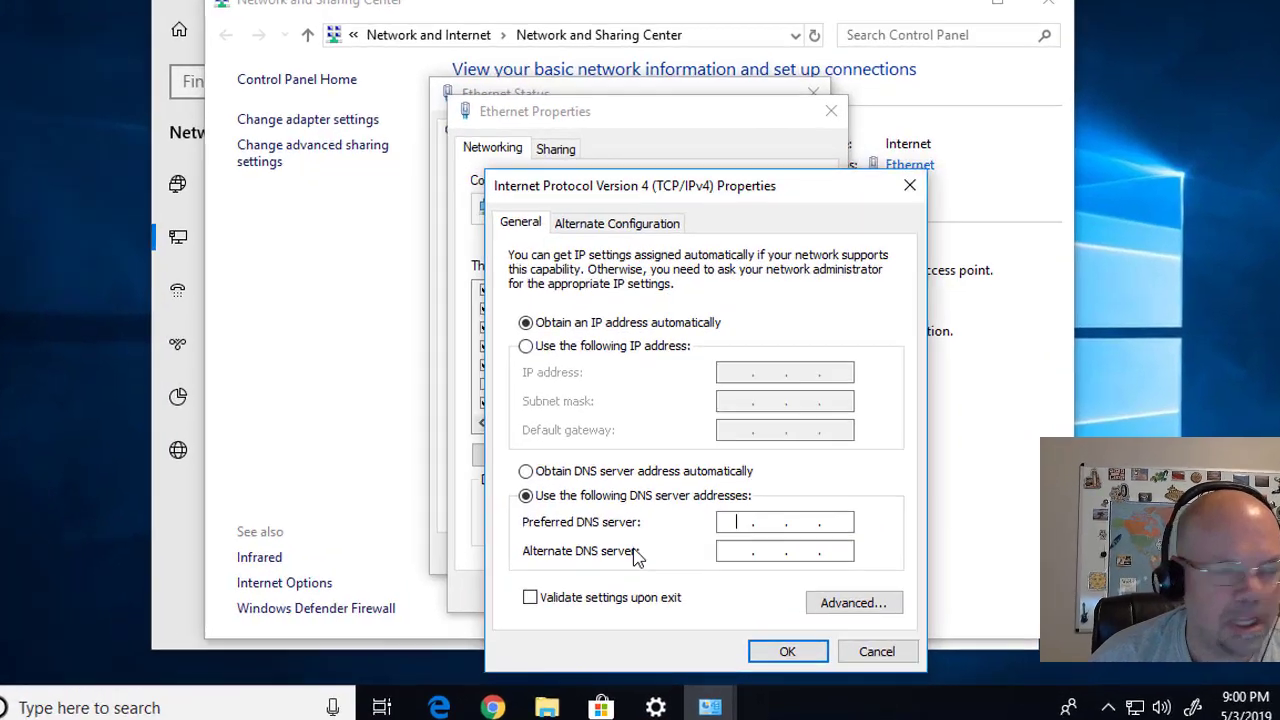
{"action": "type", "text": "18"}
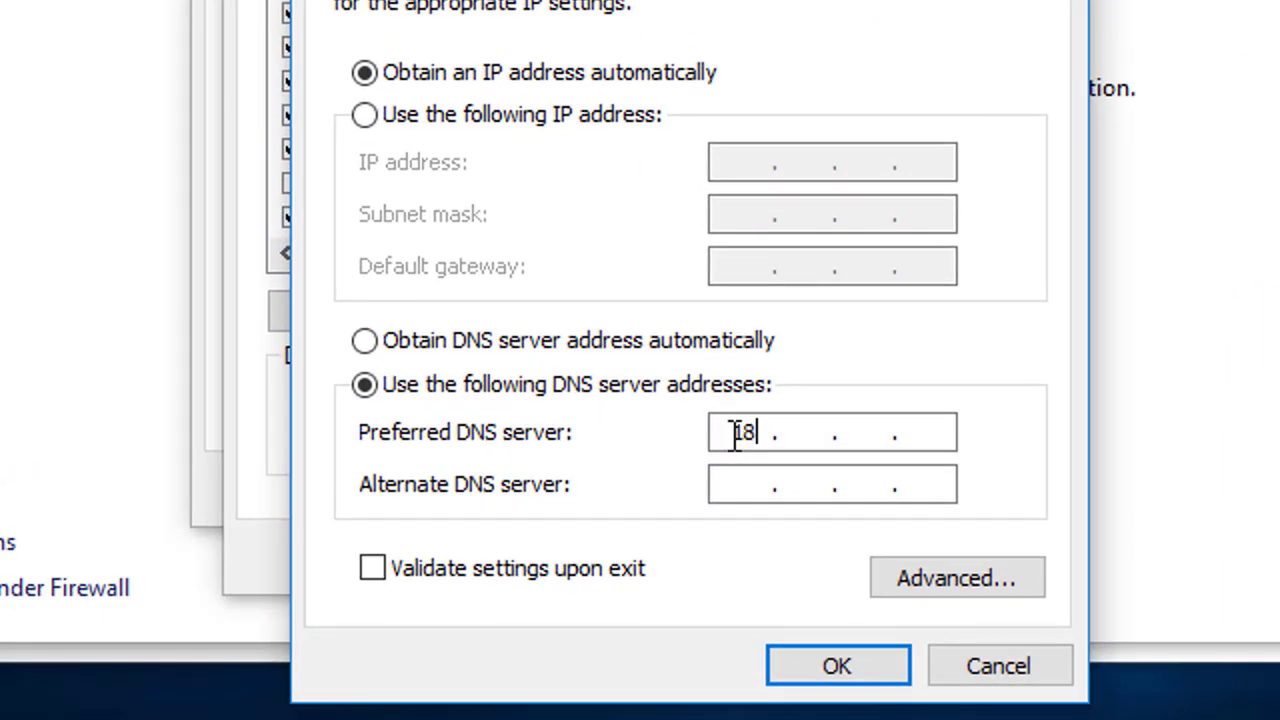
{"action": "type", "text": "5.228.1"}
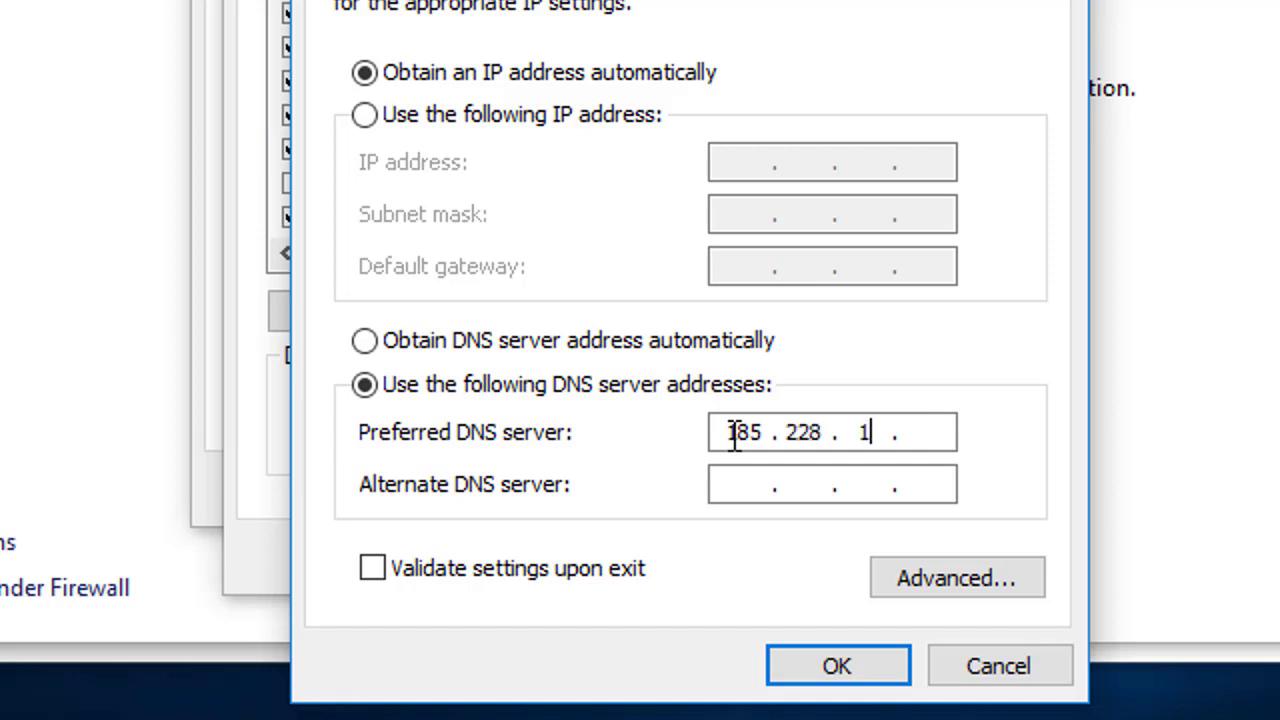
{"action": "type", "text": "68.1"}
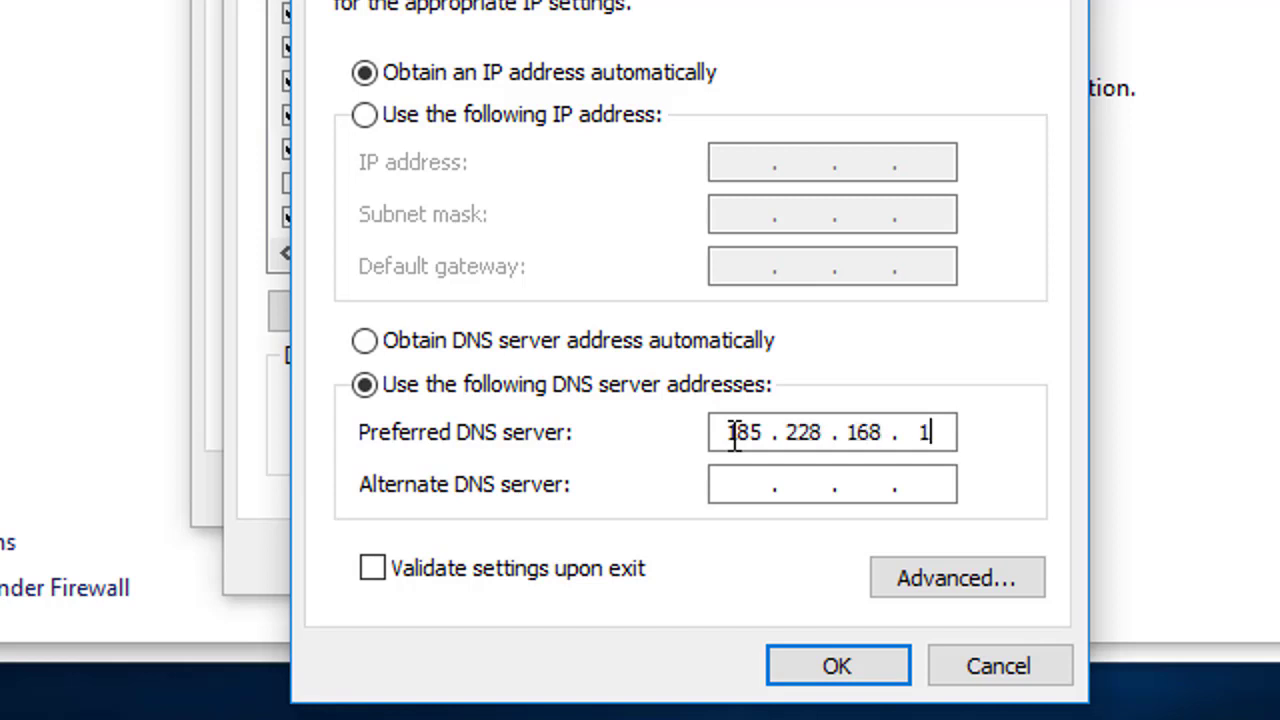
{"action": "type", "text": "68"}
- Enter 185.228.169.186 as the alternate DNS server and compare it with the preferred address's third octet
{"action": "left_click", "coordinate": [759, 499]}
{"action": "type", "text": "185 . "}
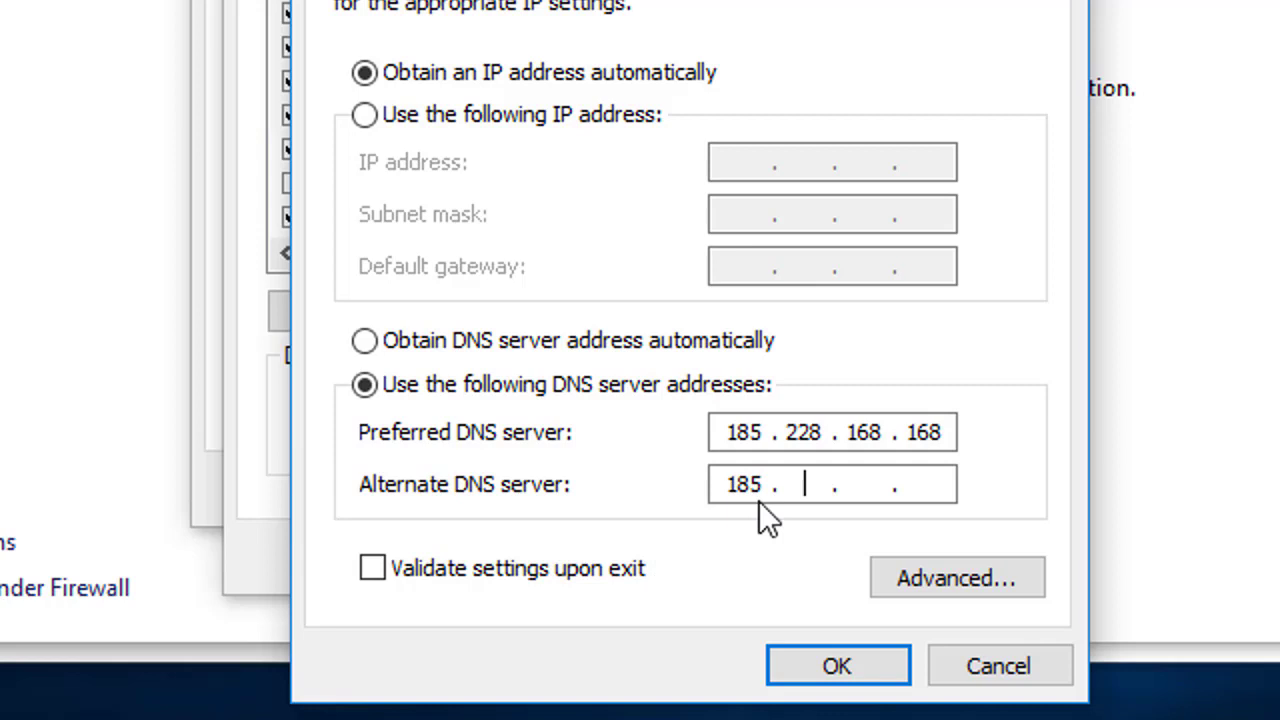
{"action": "type", "text": "228 . 169 . 186"}
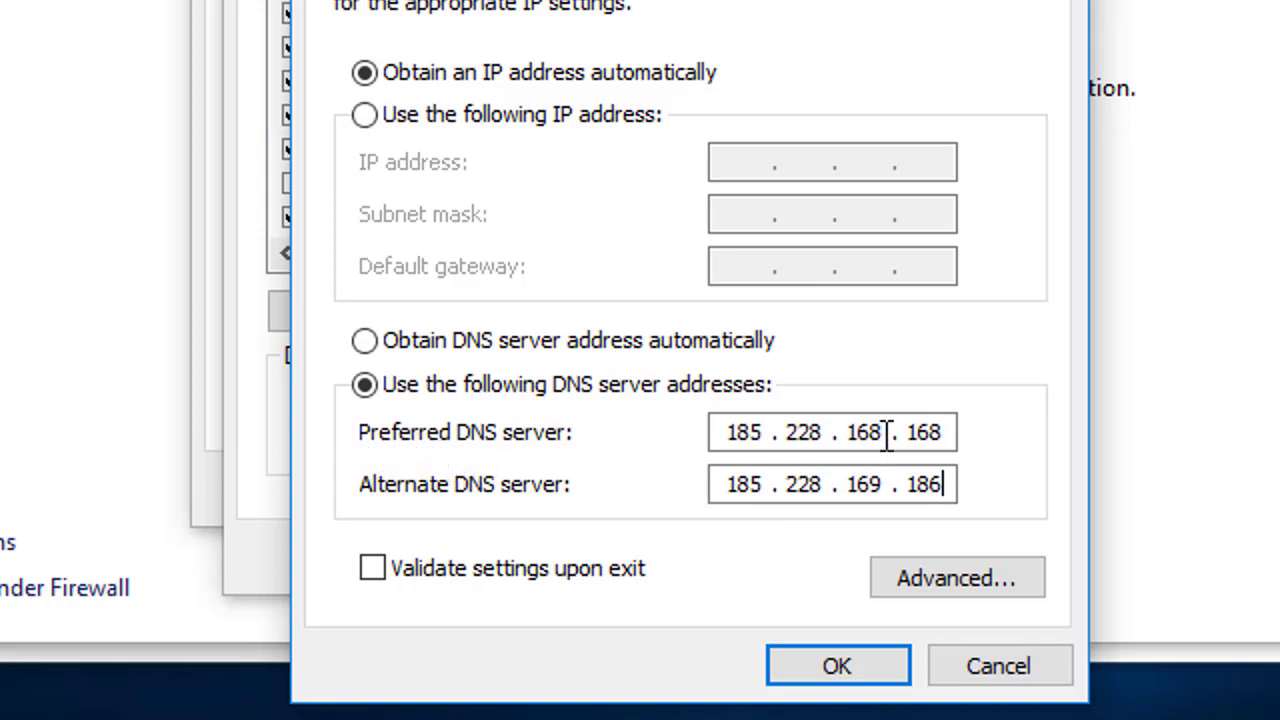
{"action": "left_click_drag", "start_coordinate": [885, 432], "coordinate": [877, 432]}
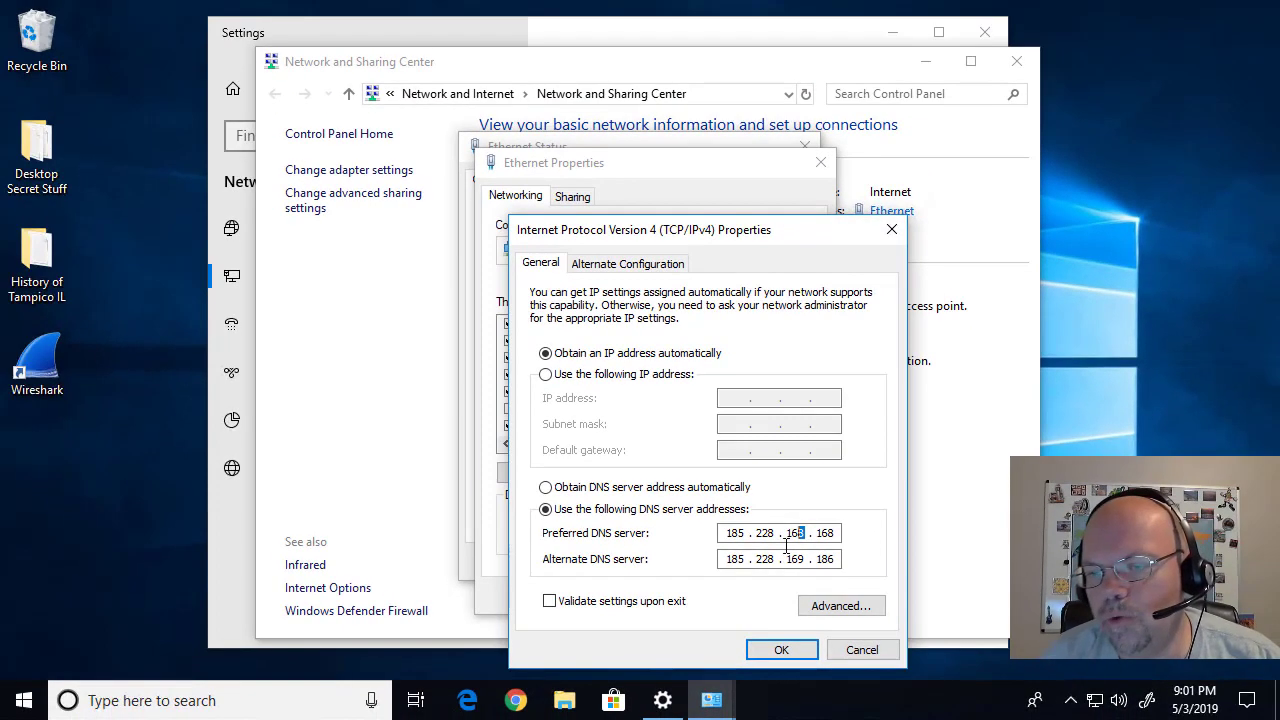
- Clear the alternate DNS server address, accept the IPv4 settings, and close the Ethernet properties and status dialogs
{"action": "left_click", "coordinate": [841, 566]}
{"action": "type", "text": "185.2"}
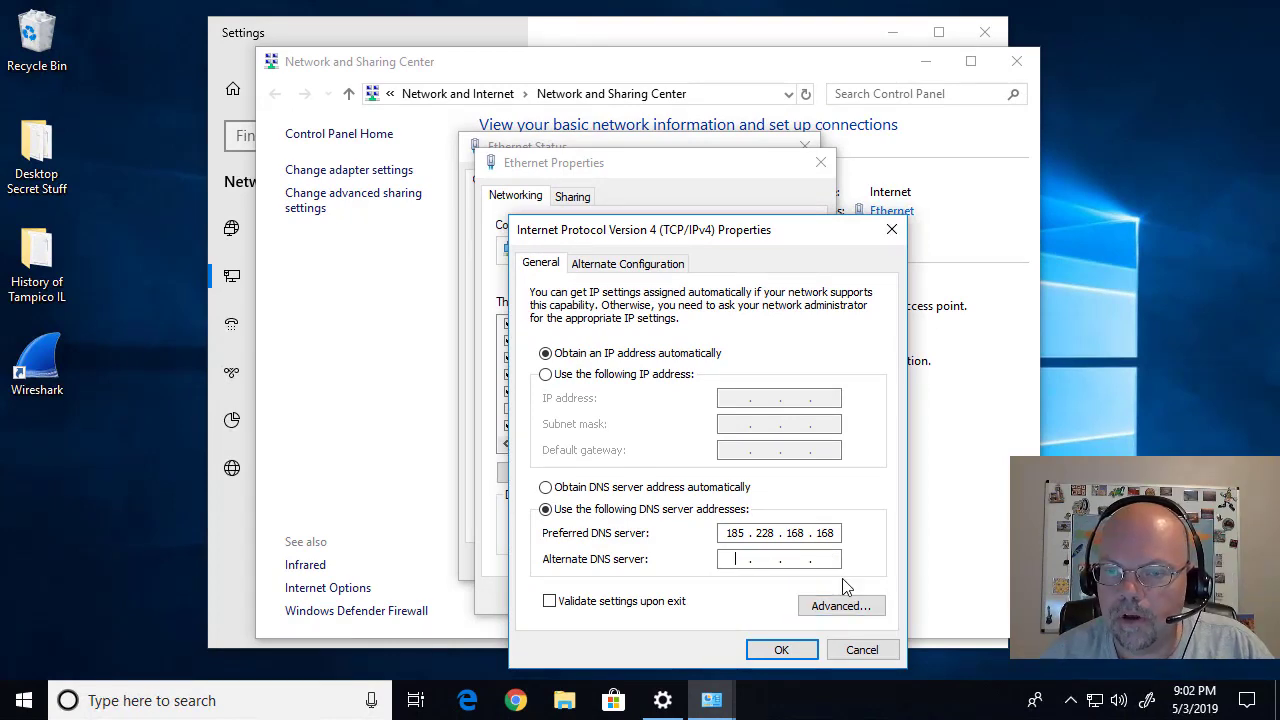
{"action": "left_click", "coordinate": [781, 650]}
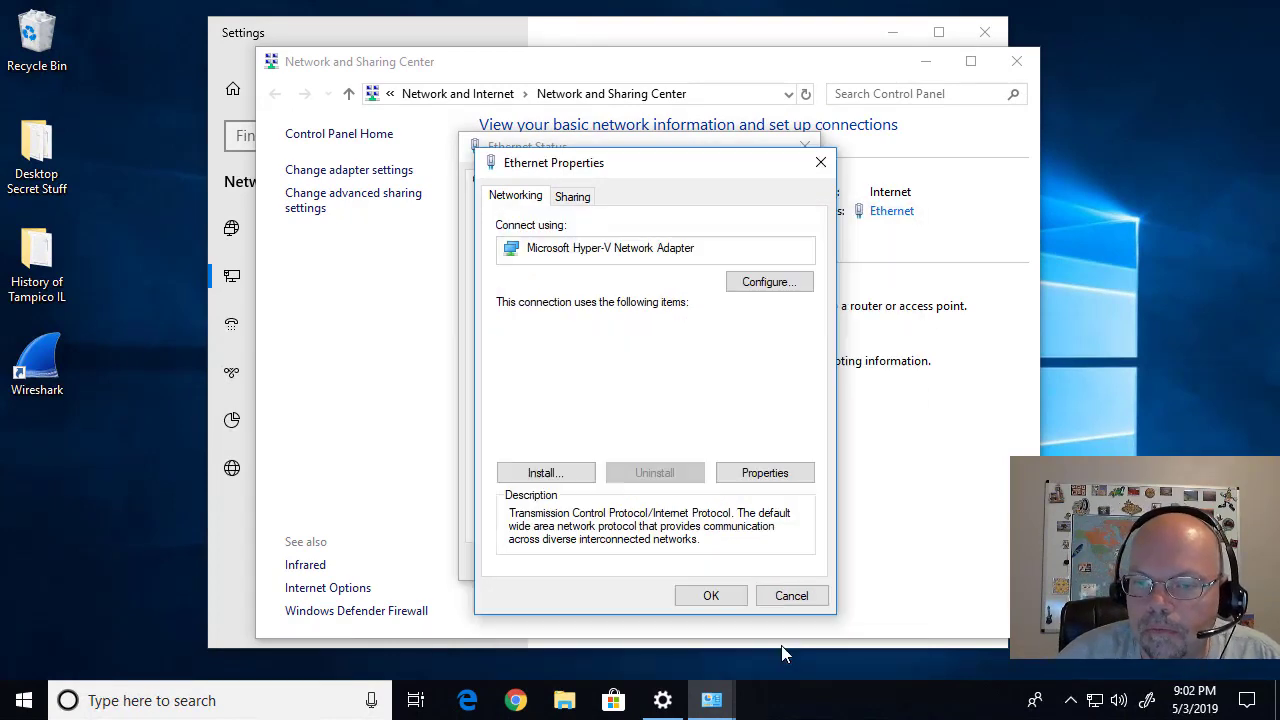
{"action": "left_click", "coordinate": [716, 597]}
{"action": "left_click", "coordinate": [776, 562]}
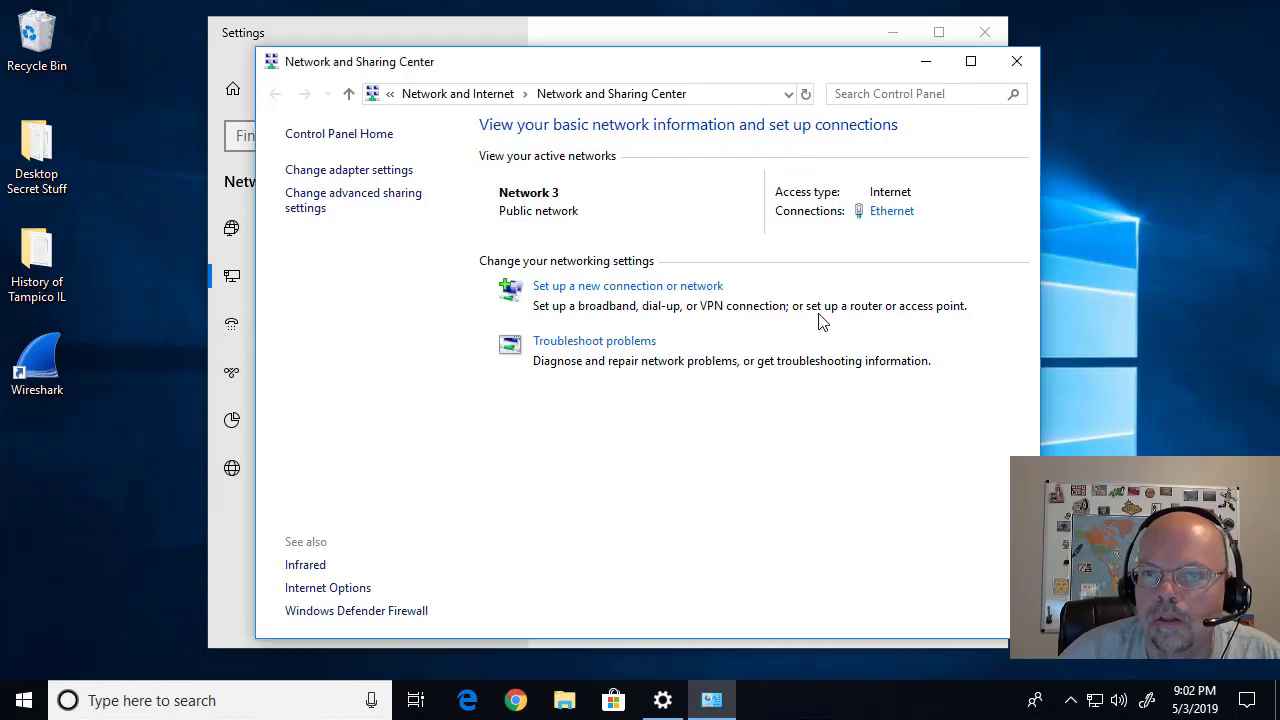
- Minimize the network windows, switch to Chrome, and load playboy.com to test the DNS filter
{"action": "left_click", "coordinate": [921, 66]}
{"action": "left_click", "coordinate": [892, 35]}
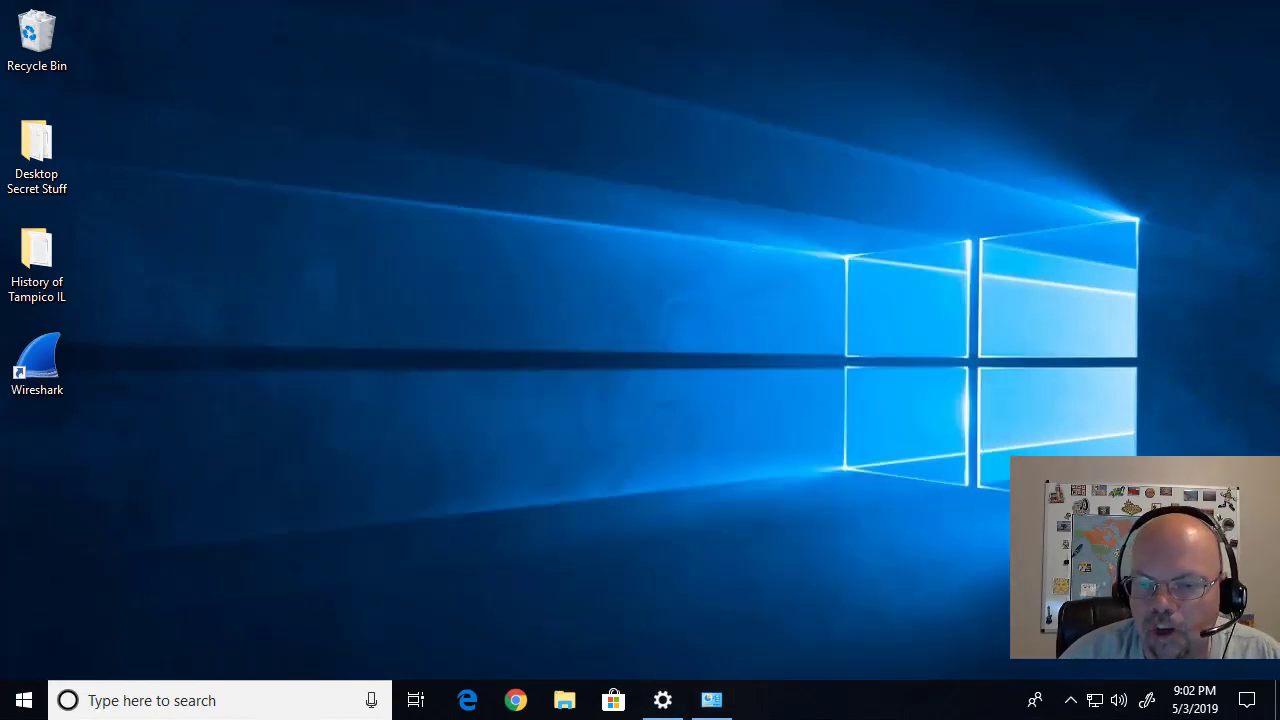
{"action": "left_click", "coordinate": [516, 703]}
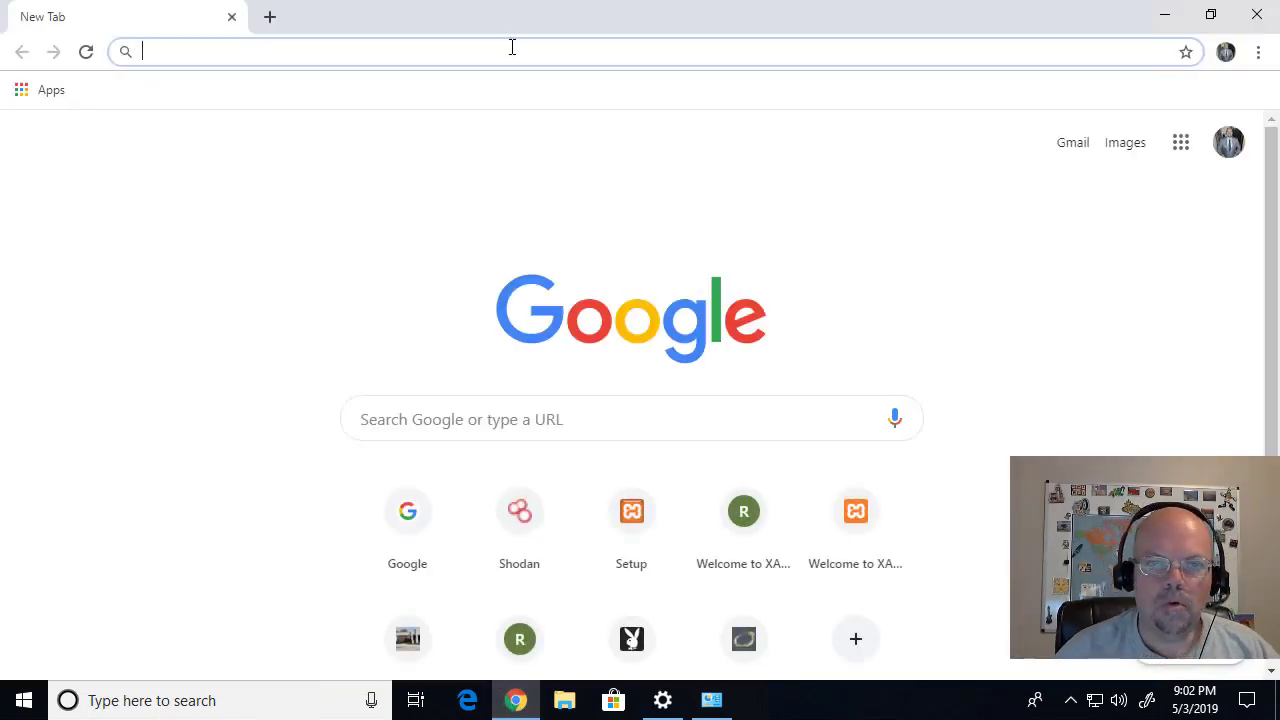
{"action": "type", "text": "playboy.com"}
{"action": "key", "text": "Return"}
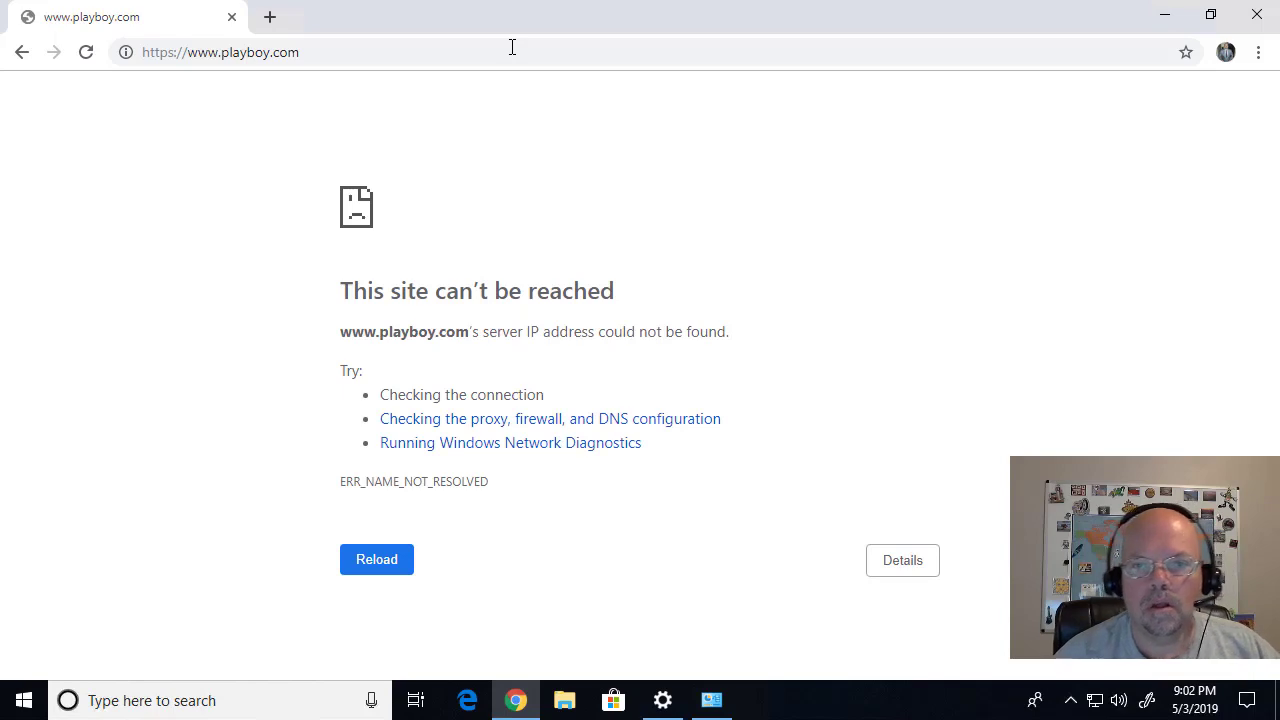
{"action": "left_click_drag", "start_coordinate": [360, 297], "coordinate": [606, 297]}
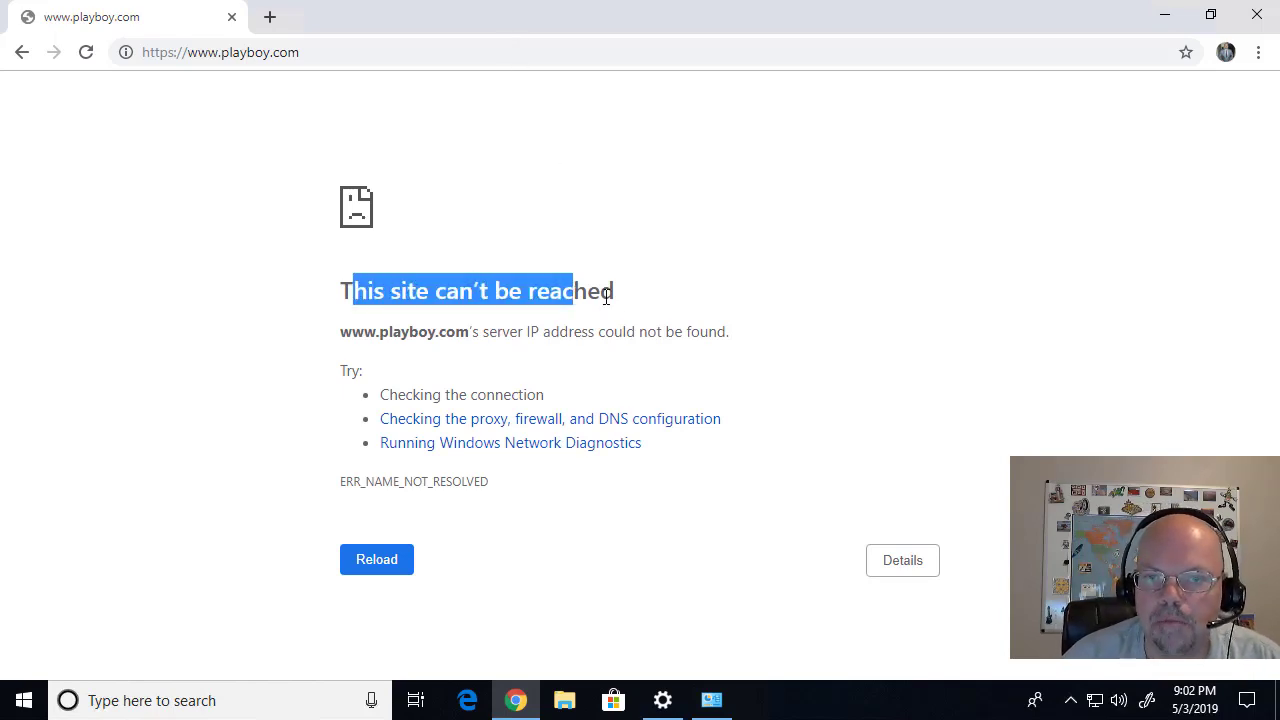
- Load yahoo.com and tampicoil.com to test access to ordinary websites
{"action": "left_click", "coordinate": [464, 53]}
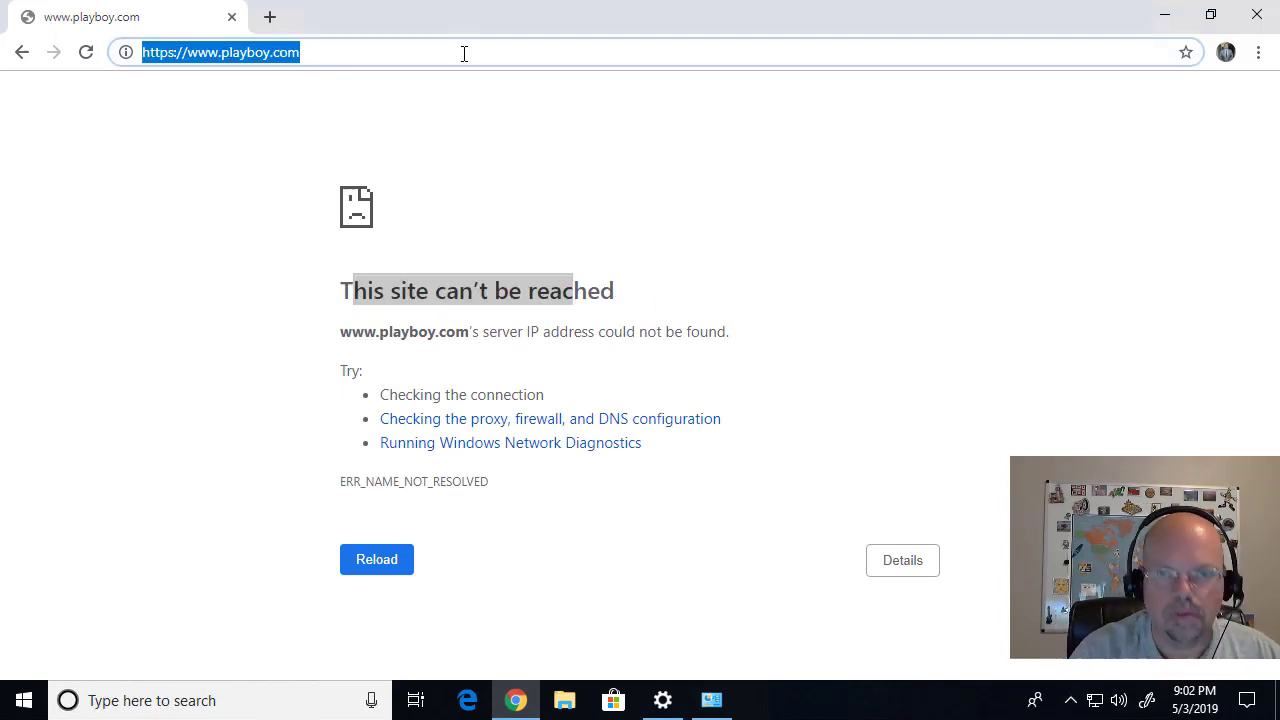
{"action": "type", "text": "yahoo.com"}
{"action": "key", "text": "Return"}
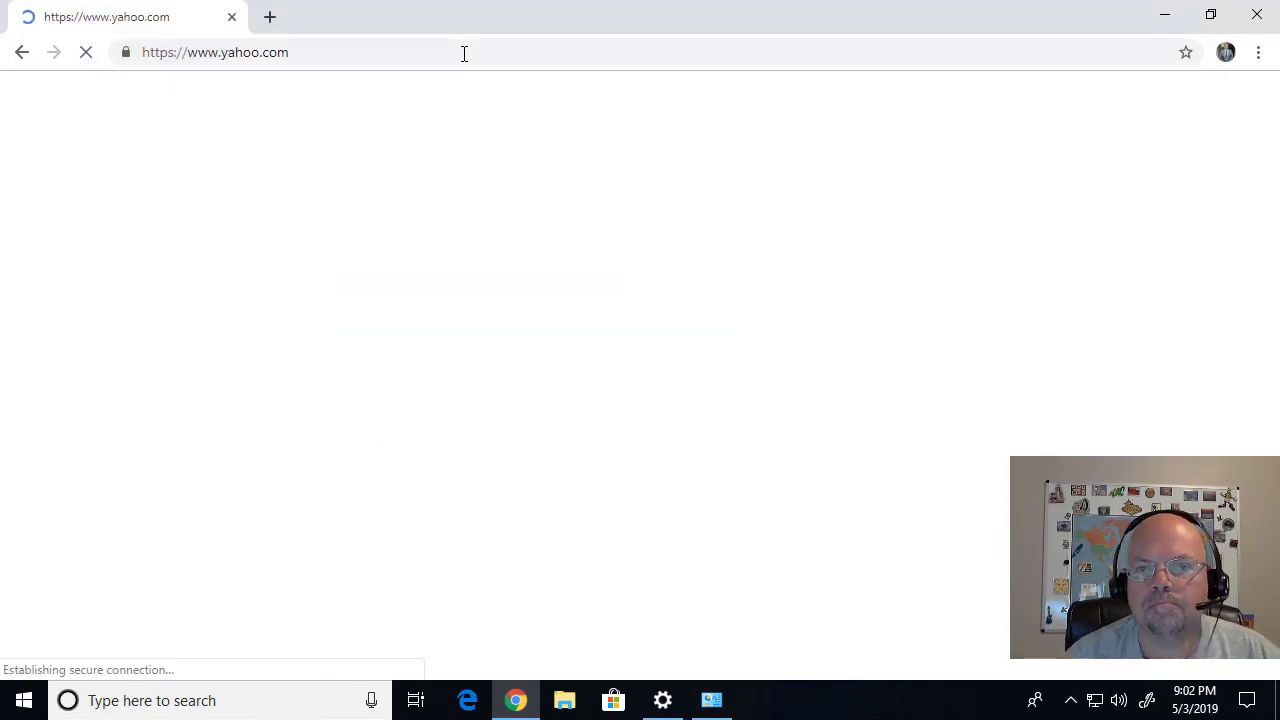
{"action": "left_click", "coordinate": [464, 53]}
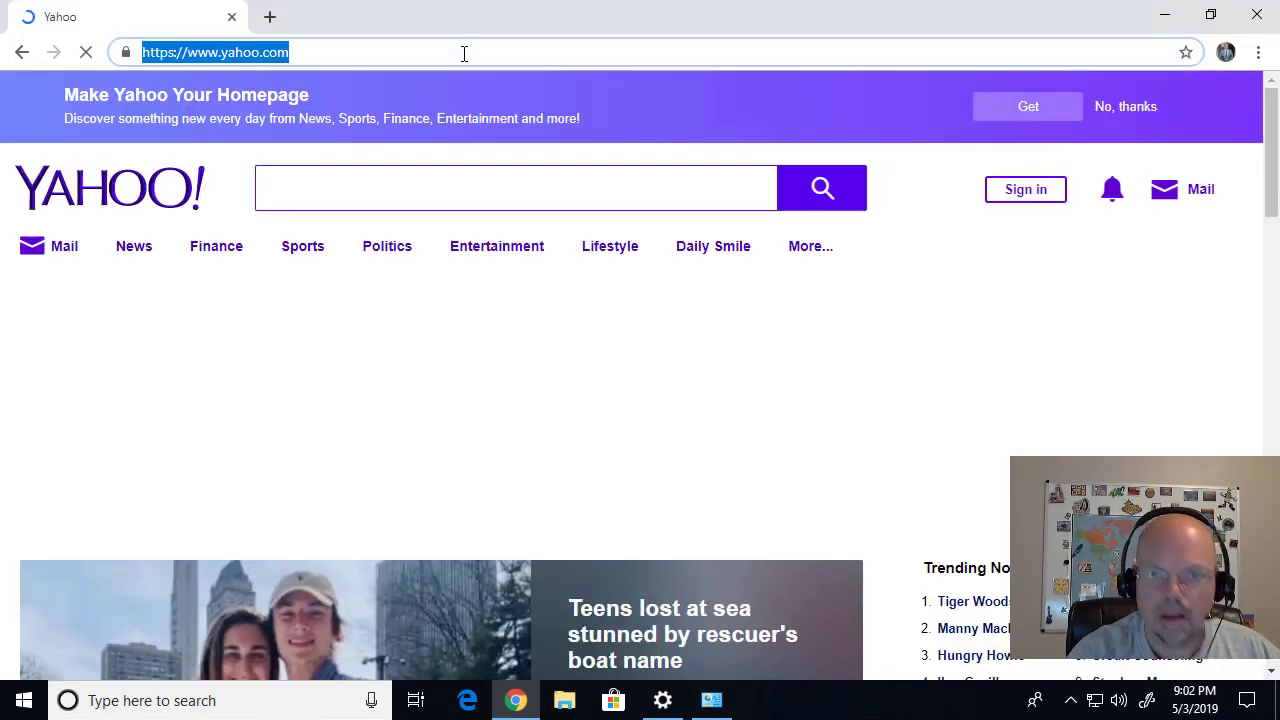
{"action": "type", "text": "tampico"}
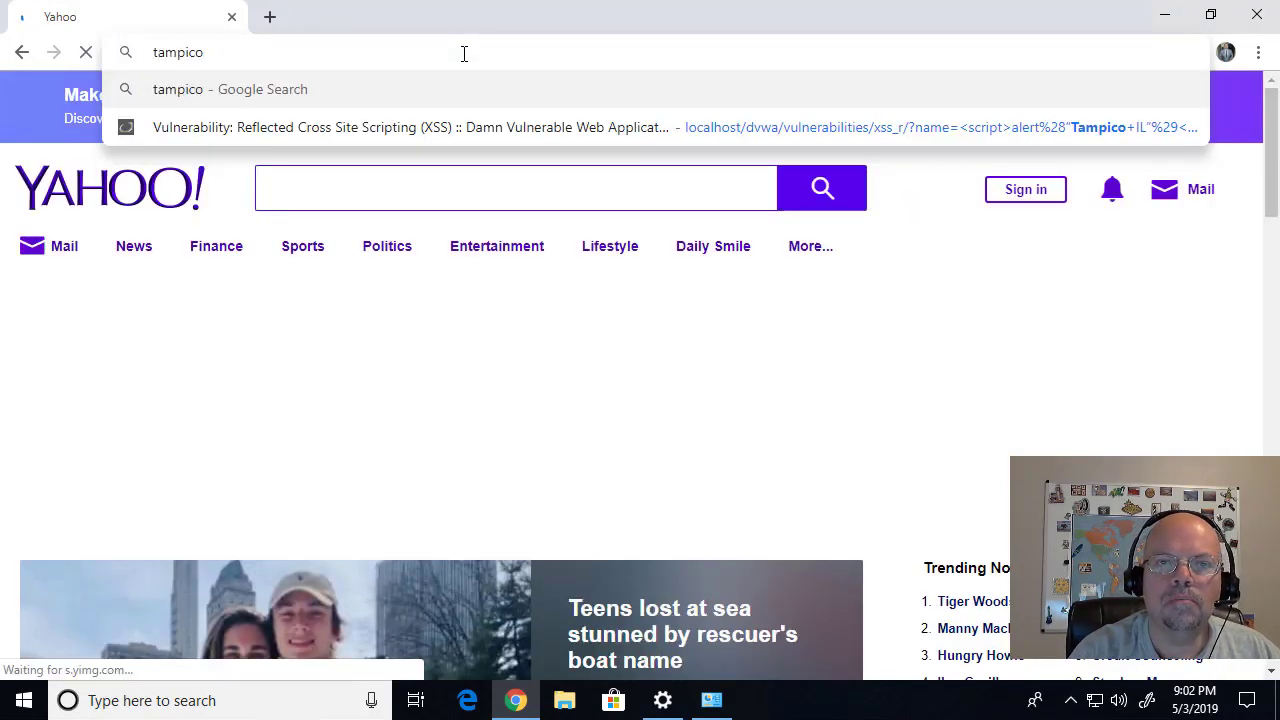
{"action": "type", "text": "il.com"}
{"action": "key", "text": "Return"}
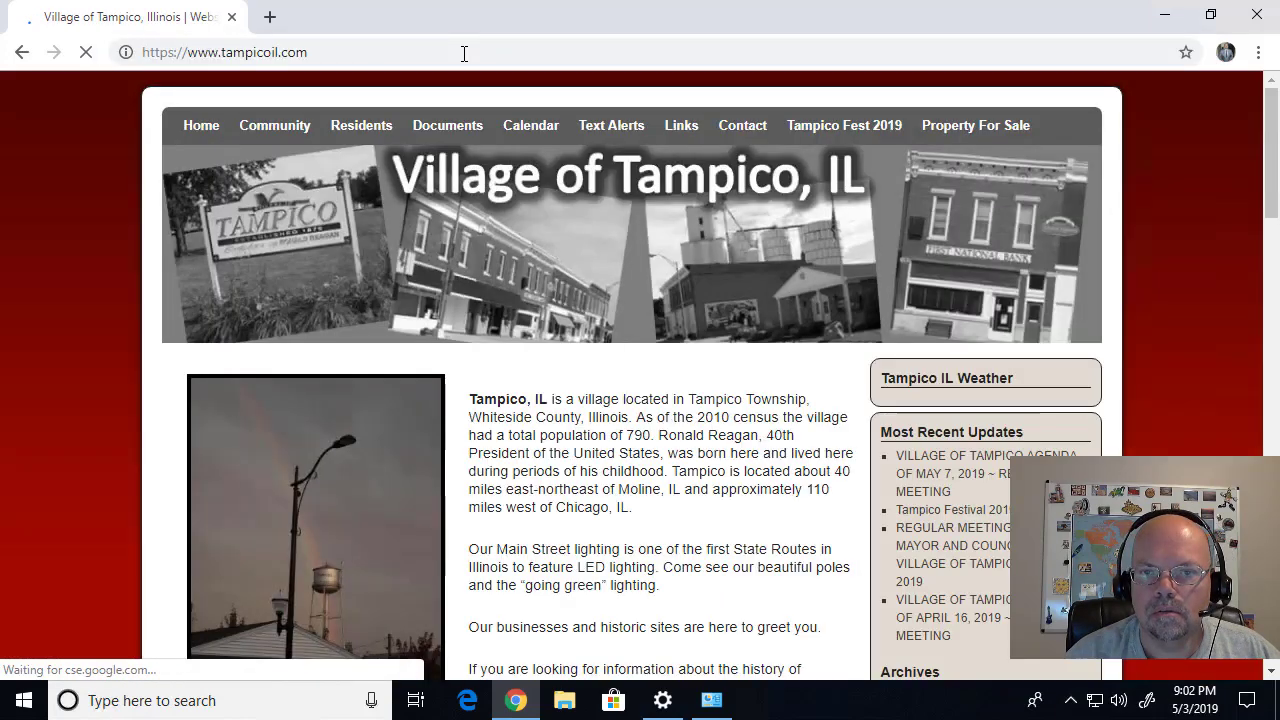
- Load playboy.com once more to retest the filter after visiting the ordinary sites
{"action": "left_click", "coordinate": [464, 53]}
{"action": "type", "text": "p"}
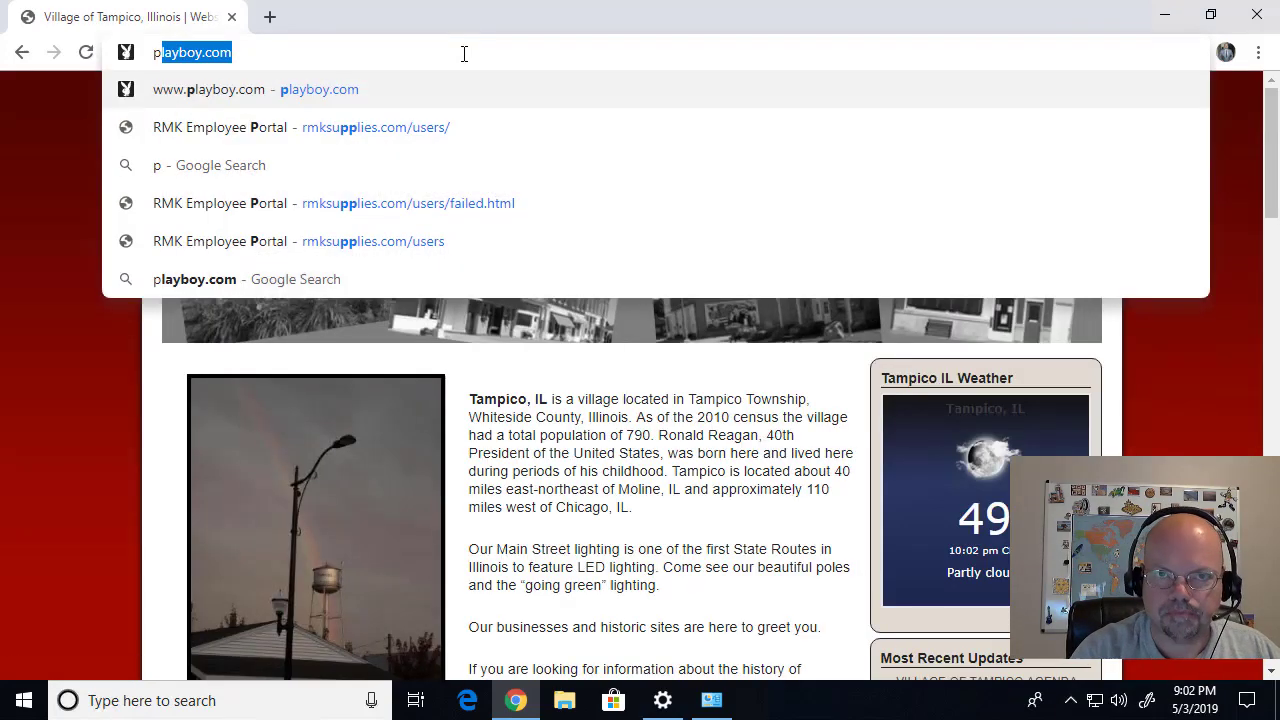
{"action": "key", "text": "Return"}
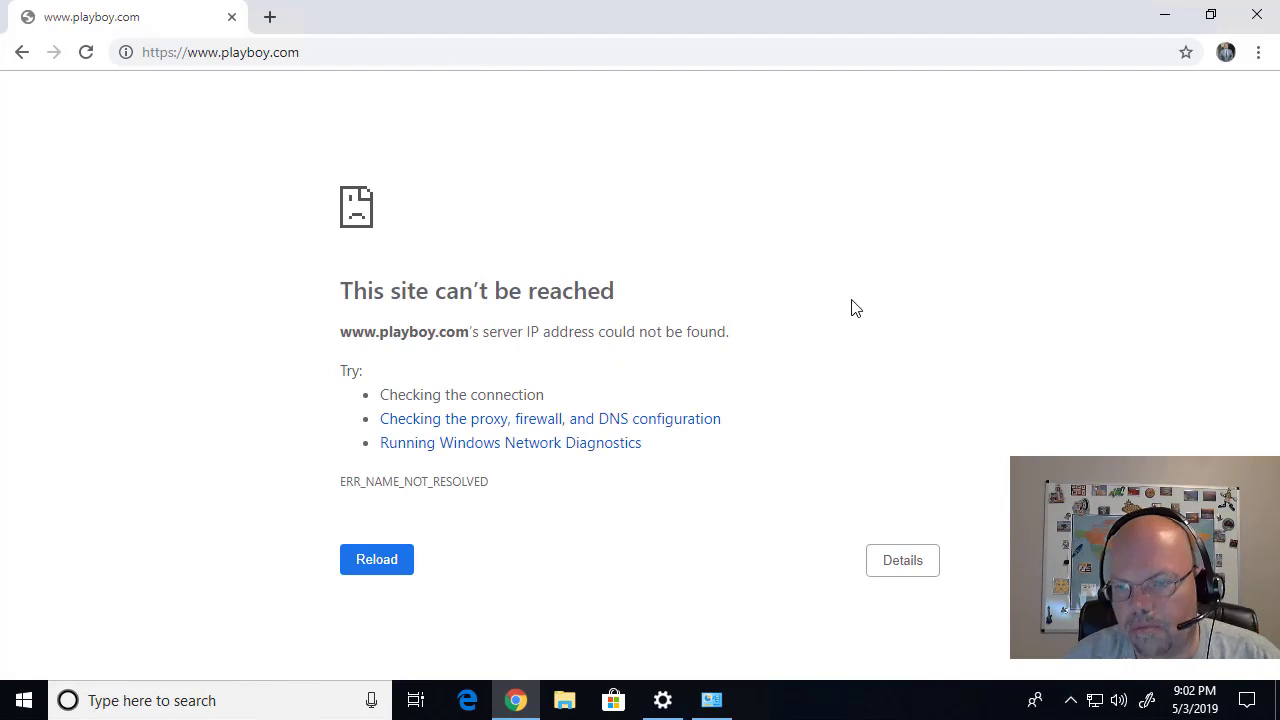